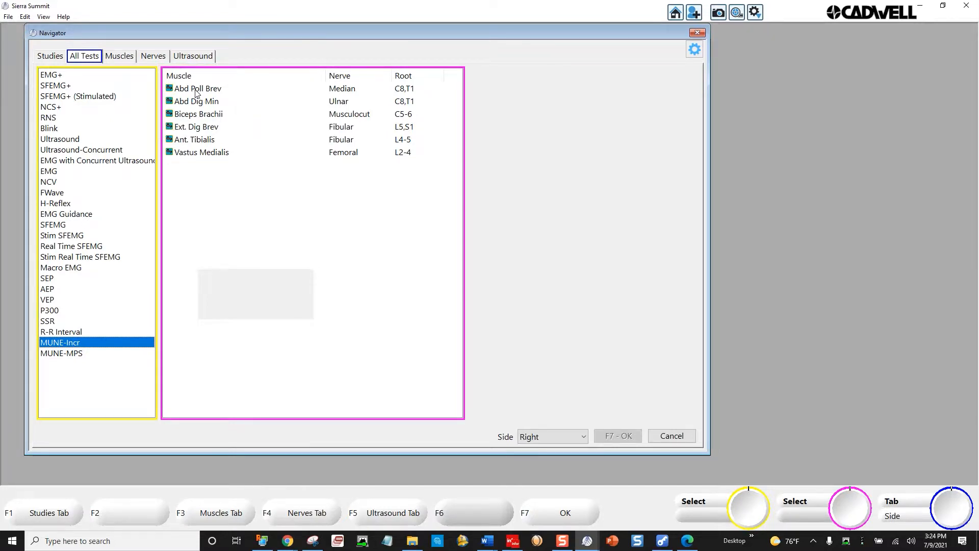
# Start the MUNE-Incr test on the Abd Poll Brev muscle for the right side
pyautogui.click(195, 92)
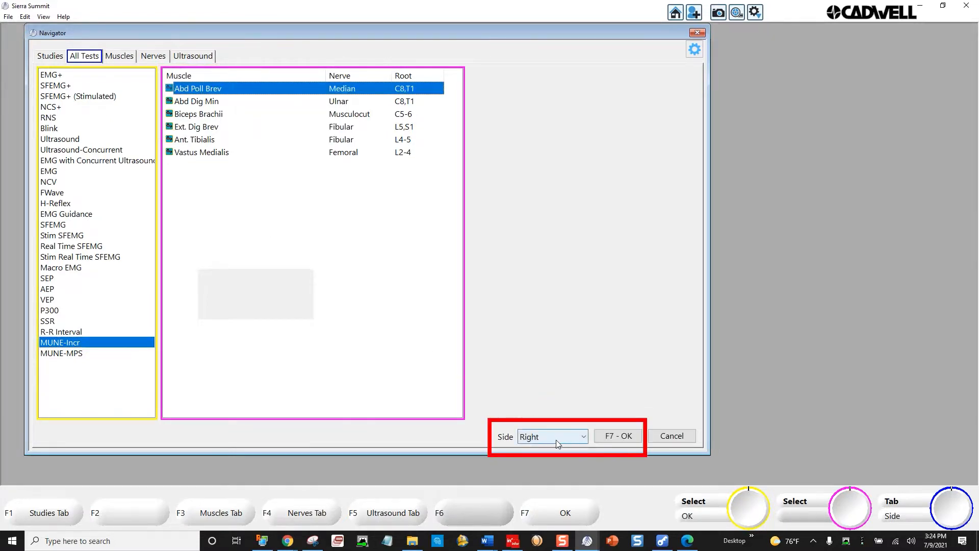
pyautogui.click(614, 438)
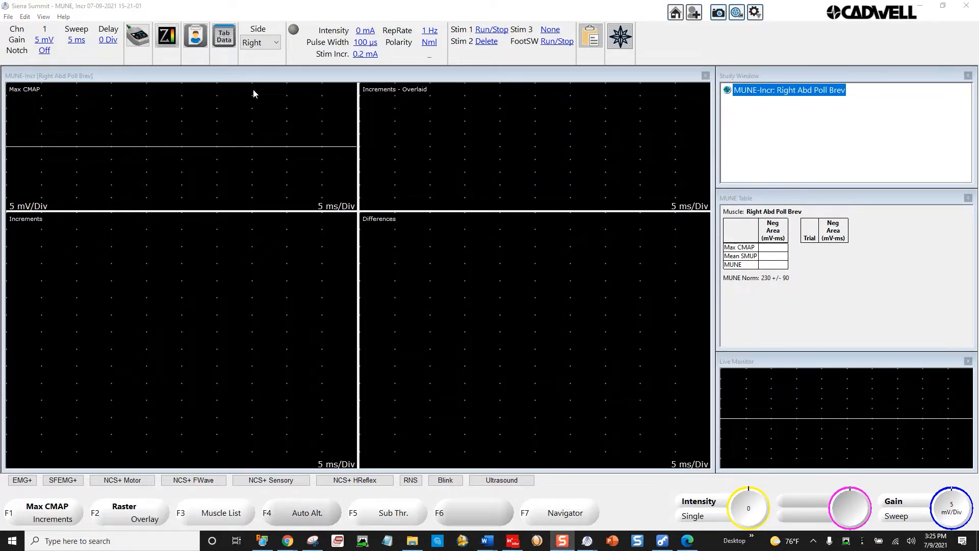
# Look up MUNE in the help, review the MUNE Incremental Basics topic from start to end, and close the help
pyautogui.click(63, 17)
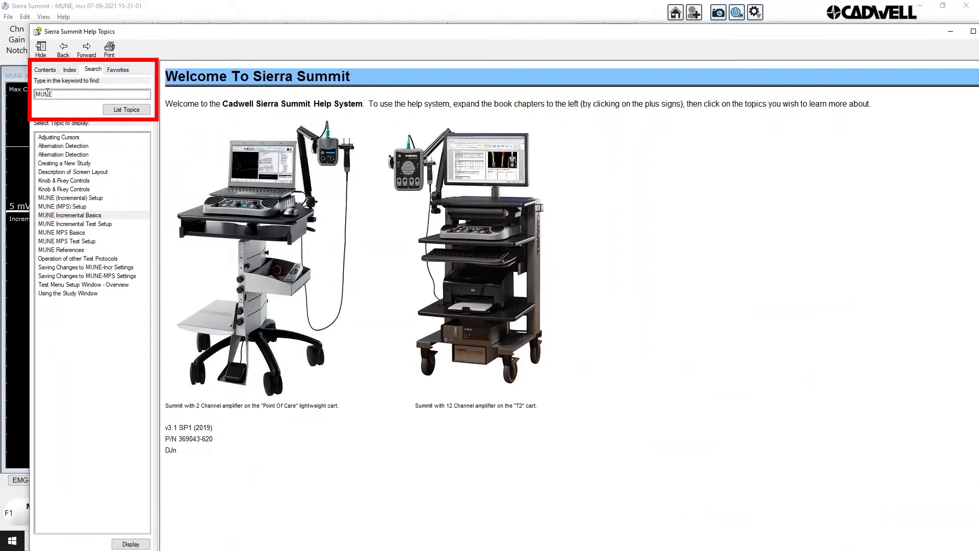
pyautogui.doubleClick(80, 217)
pyautogui.scroll(-5, 385, 235)
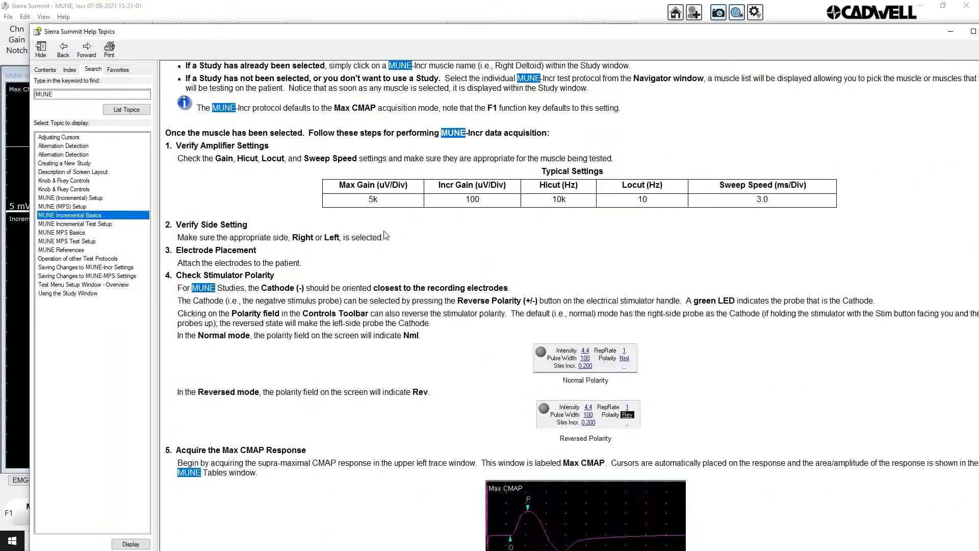
pyautogui.scroll(-20, 385, 236)
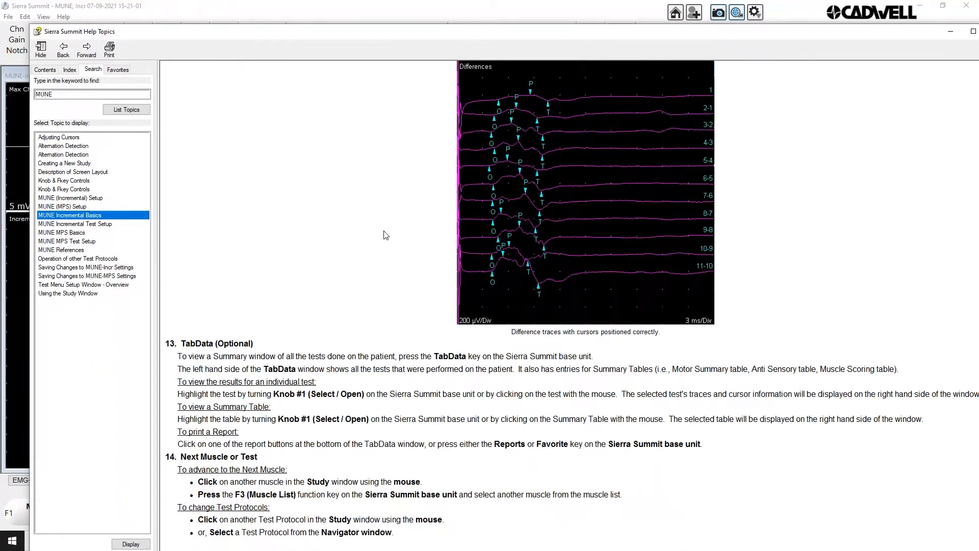
pyautogui.scroll(20, 385, 235)
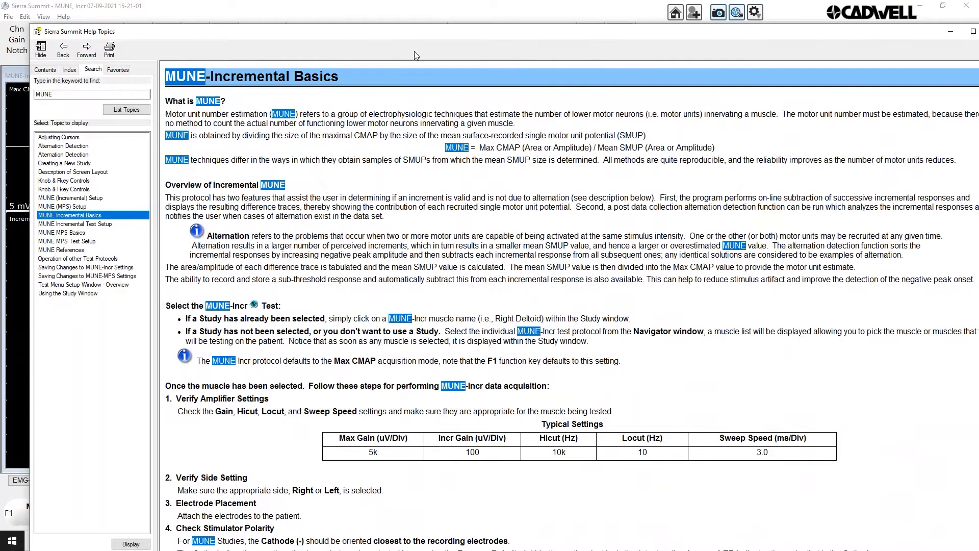
pyautogui.moveTo(462, 38); pyautogui.dragTo(343, 78)
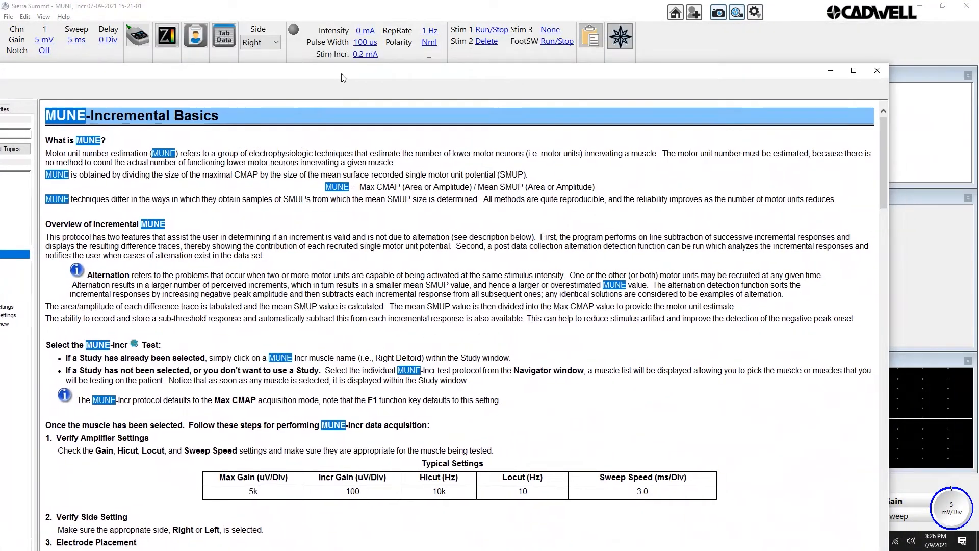
pyautogui.click(875, 72)
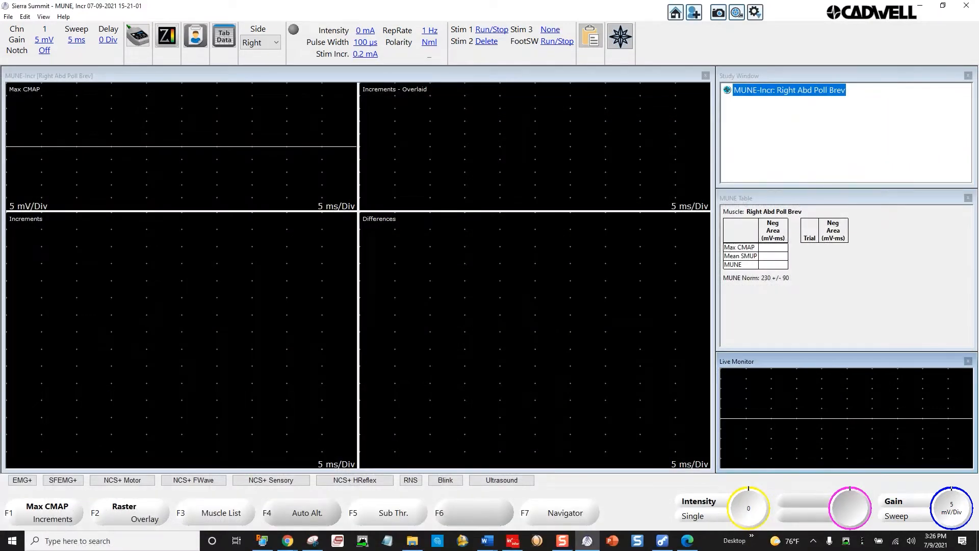
# Set the display gain of the Max CMAP trace to 2 mV/Div
pyautogui.hotkey('shift', 'F10')
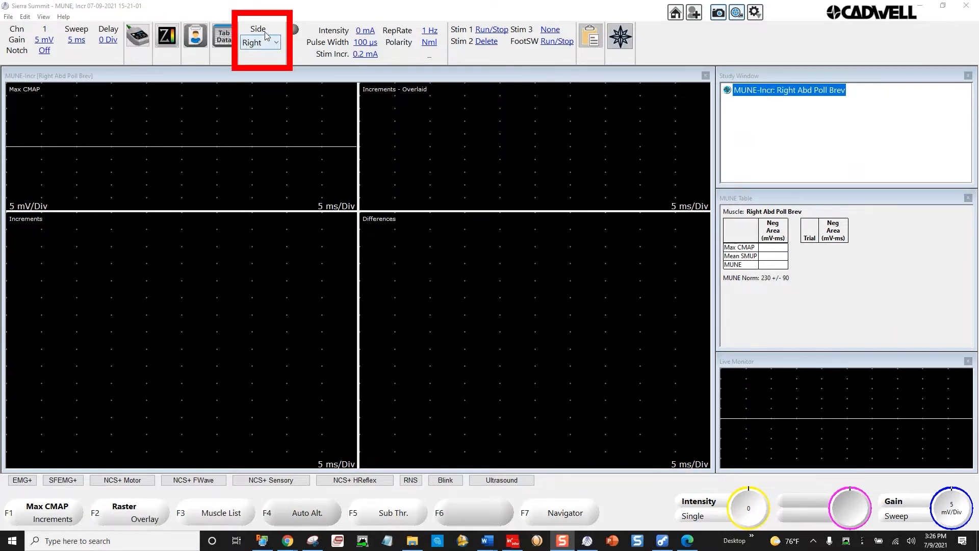
pyautogui.click(46, 204)
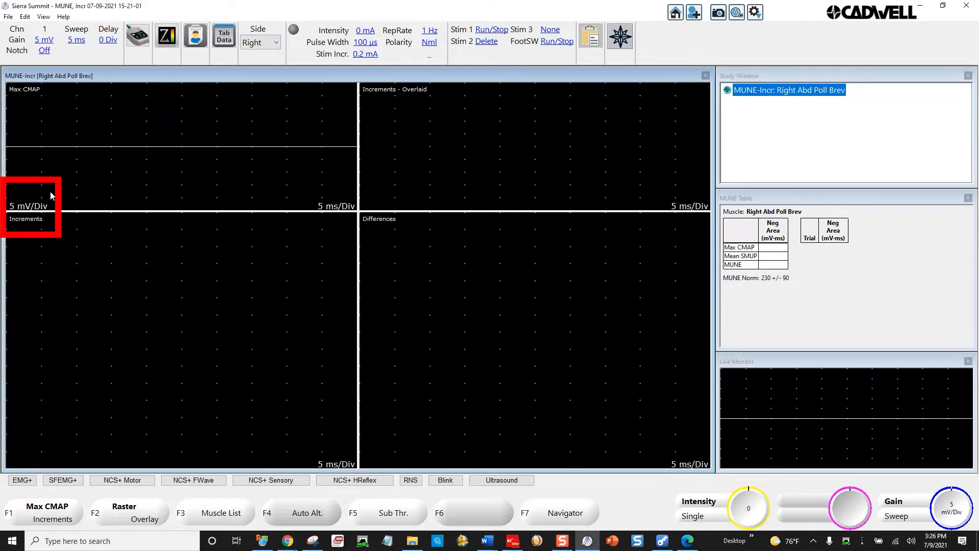
pyautogui.scroll(1, 50, 192)
pyautogui.scroll(-3, 51, 191)
pyautogui.scroll(1, 50, 191)
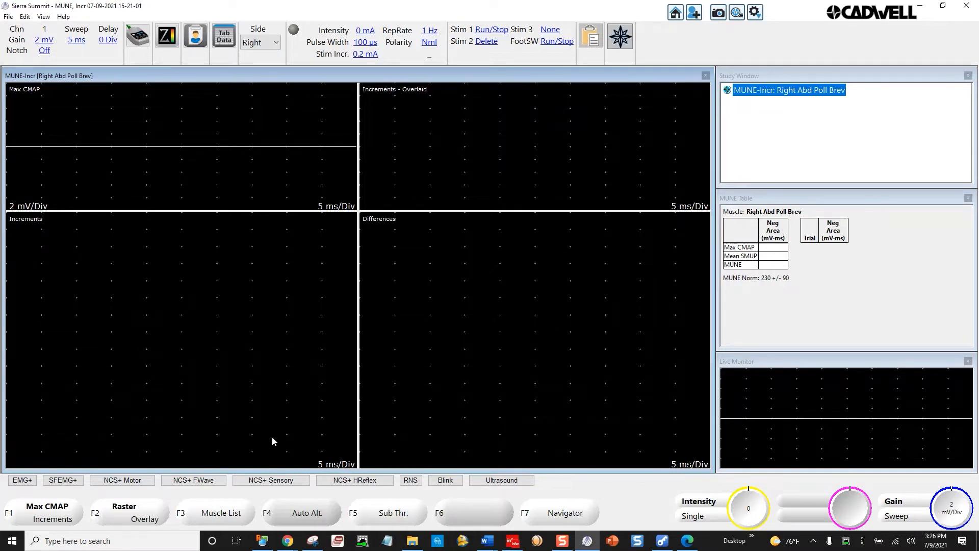
pyautogui.scroll(-1, 282, 454)
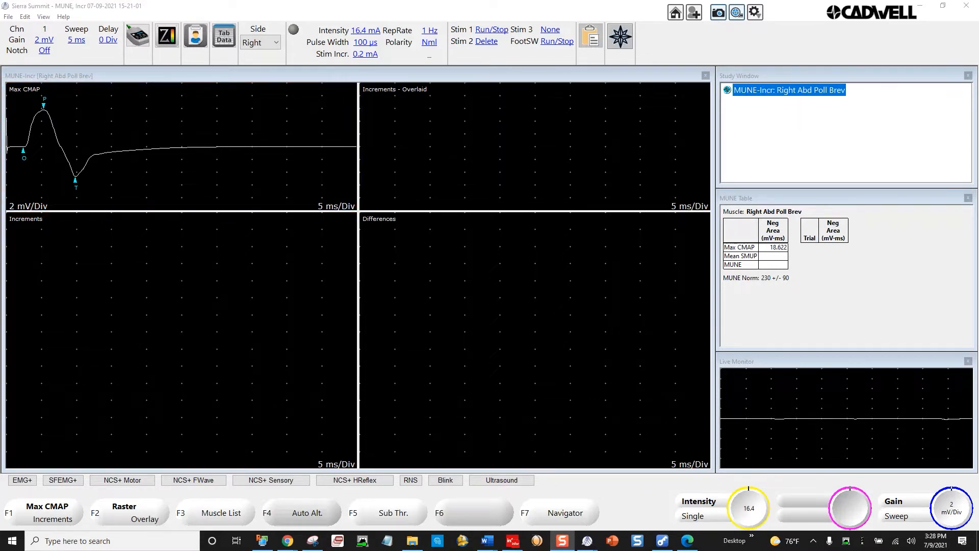
# Switch acquisition to Increments, store the first increment at 6.2 mA, and reposition its peak cursor
pyautogui.click(47, 514)
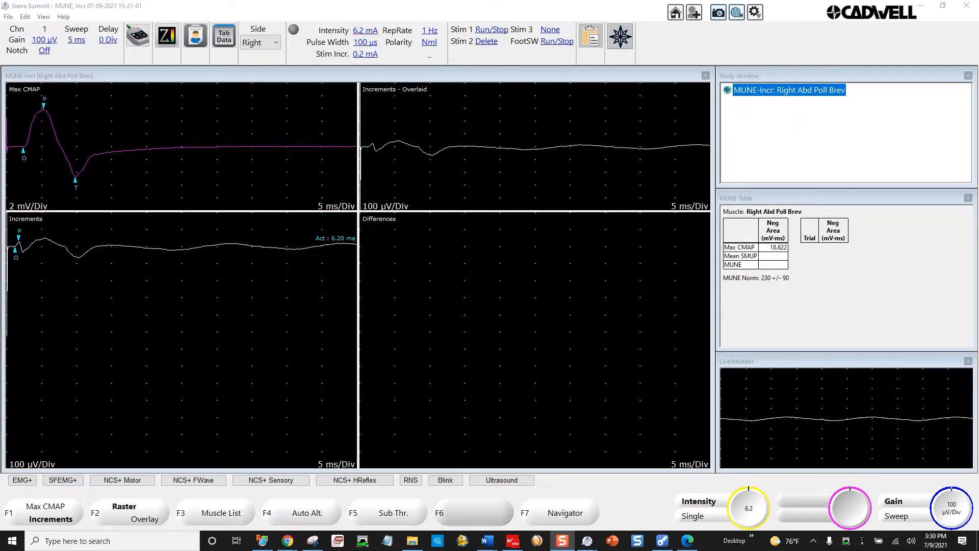
pyautogui.press('Return')
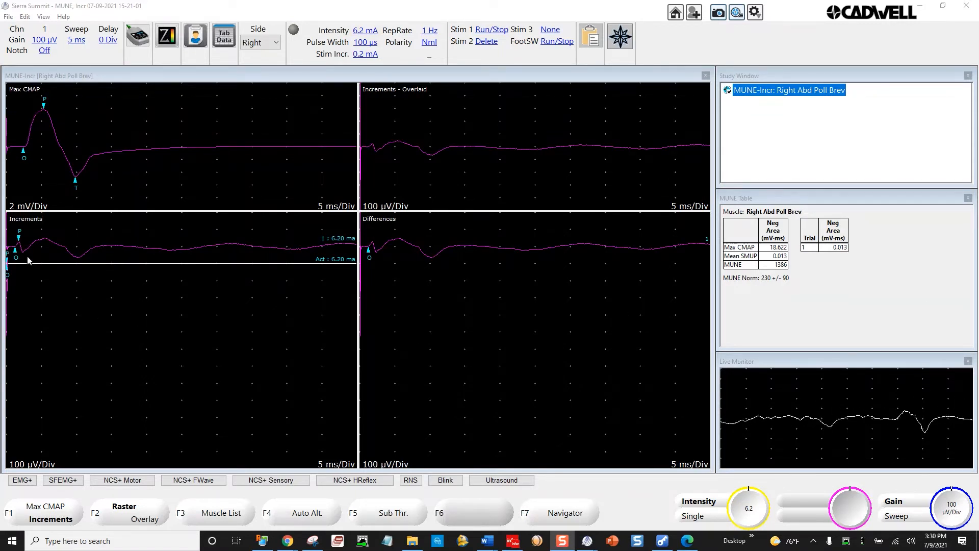
pyautogui.click(20, 238)
pyautogui.moveTo(20, 238)
pyautogui.mouseDown()
pyautogui.moveTo(45, 235)
pyautogui.moveTo(22, 260)
pyautogui.moveTo(65, 232)
pyautogui.moveTo(80, 252)
pyautogui.moveTo(25, 247)
pyautogui.mouseUp()
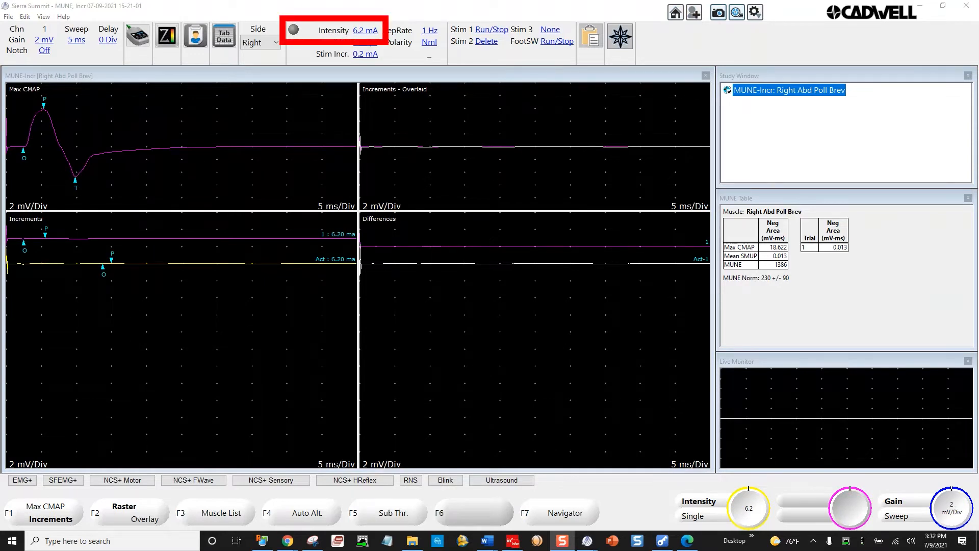
# Test stimulus intensities from 6.4 mA downward and store the second increment at 5.8 mA
pyautogui.press('Up')
pyautogui.press('space')
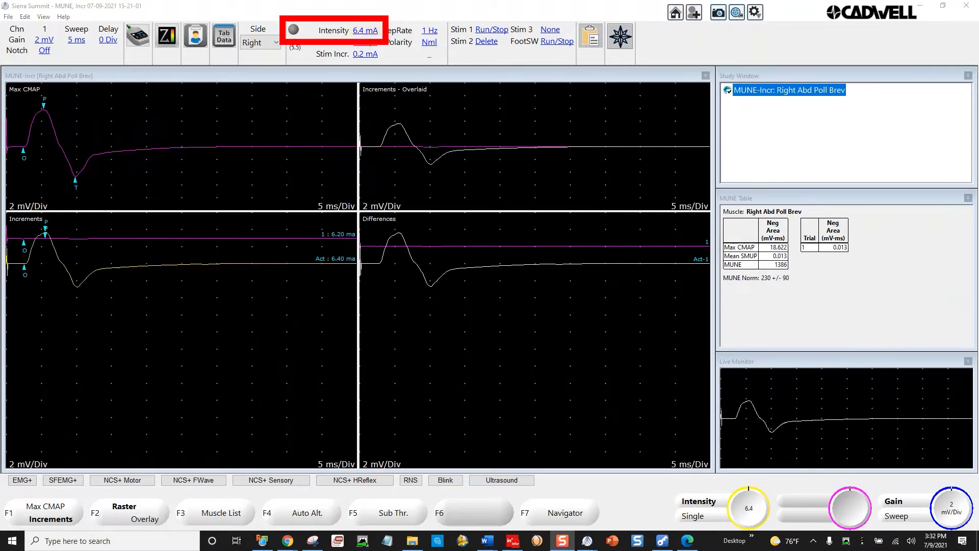
pyautogui.press('Down')
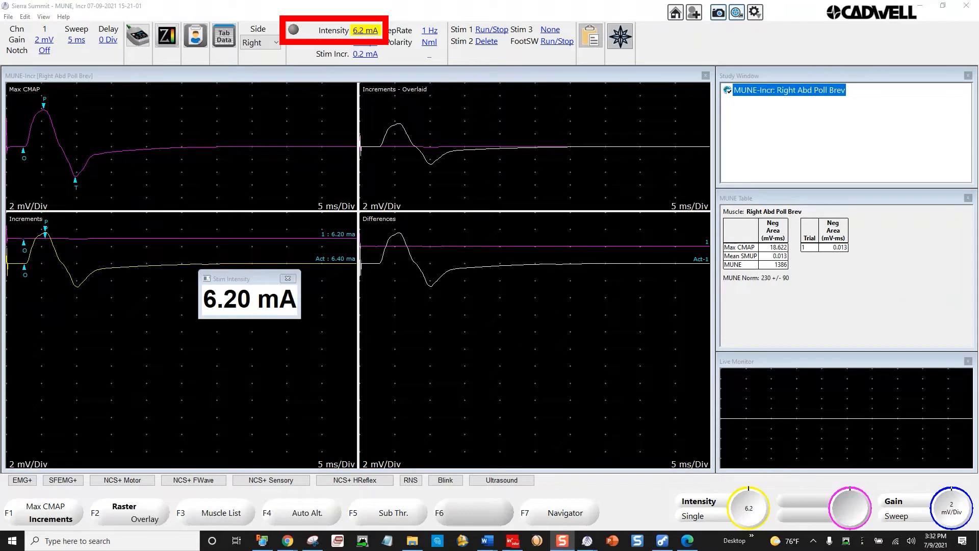
pyautogui.press('space')
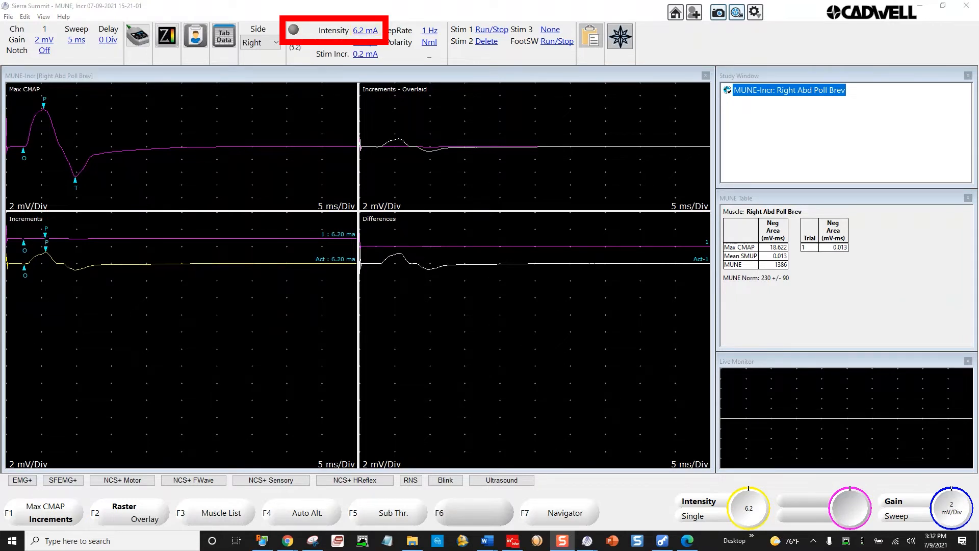
pyautogui.press('Down')
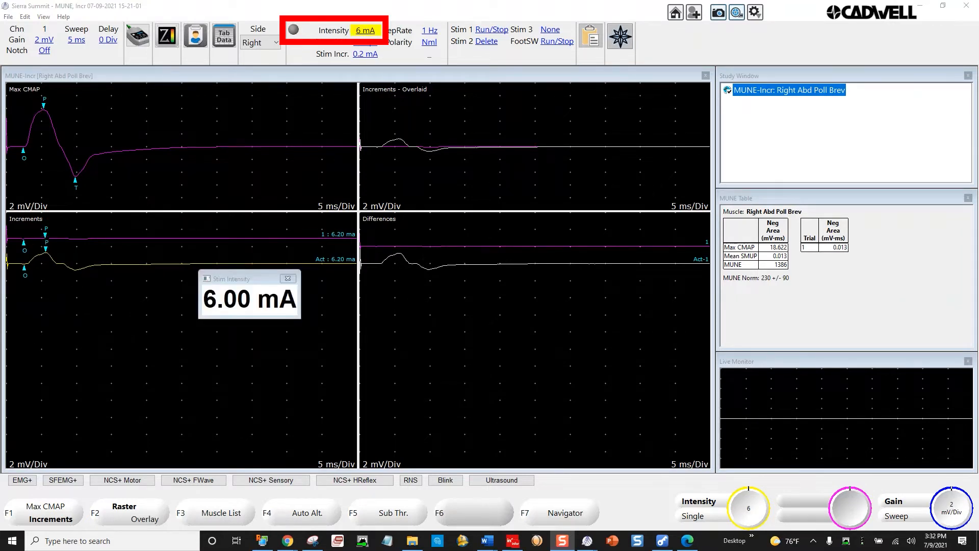
pyautogui.press('space')
pyautogui.press('Down')
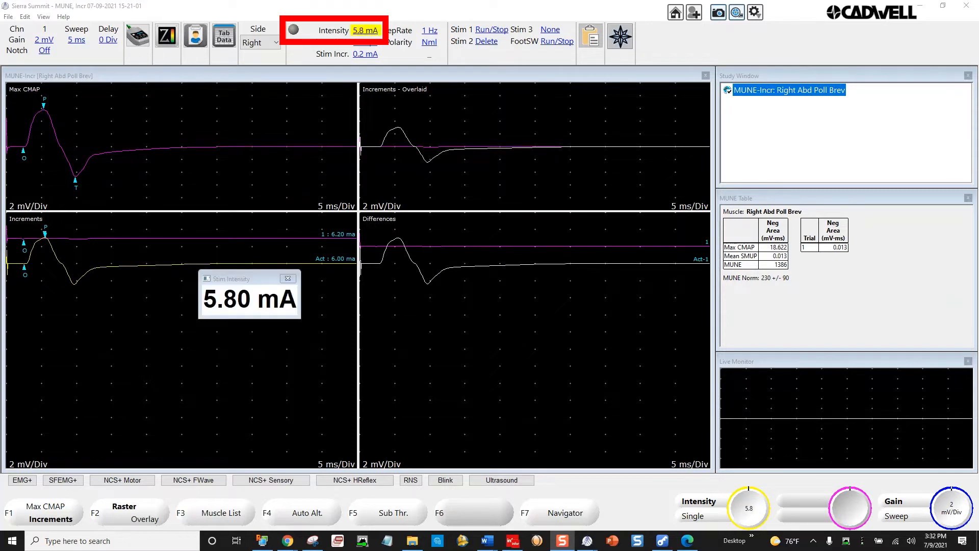
pyautogui.press('space')
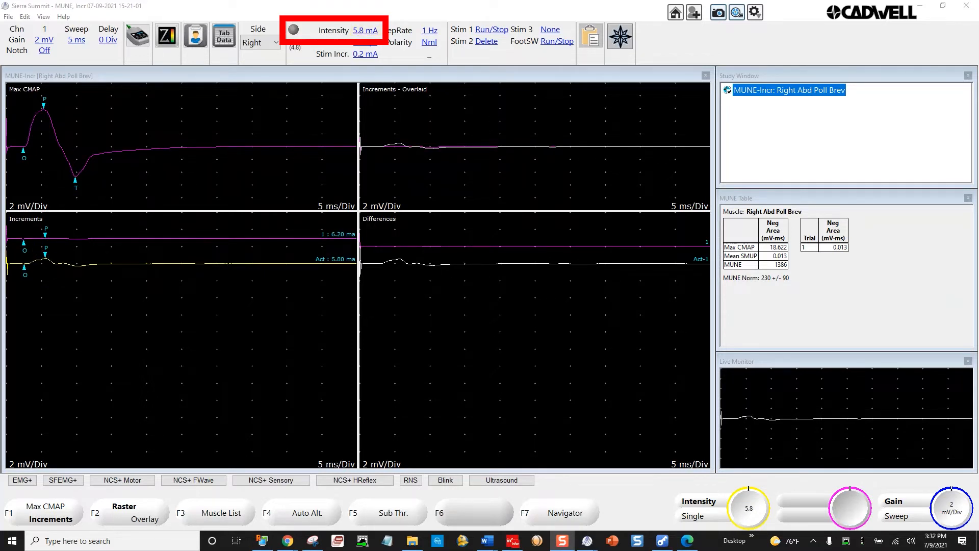
pyautogui.press('space')
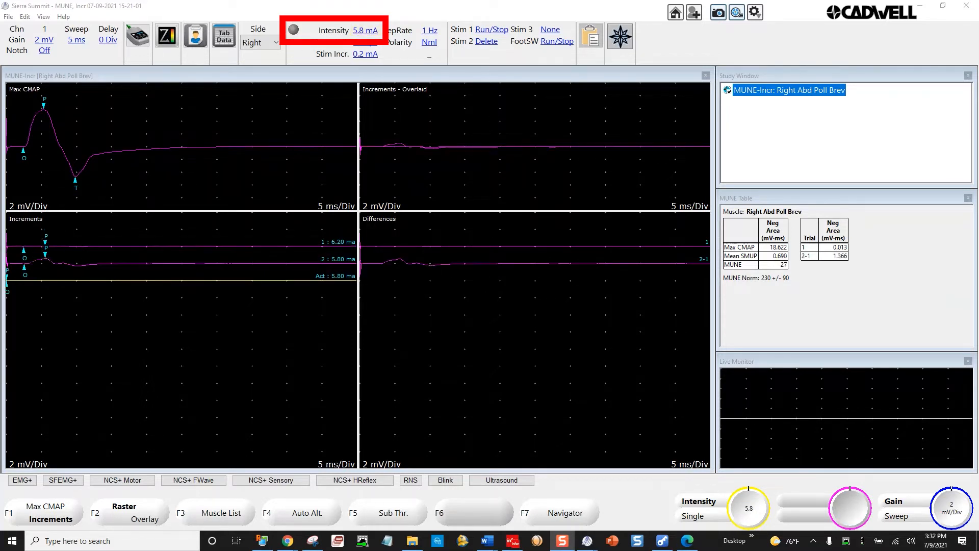
# Raise the intensity in 0.2 mA increments and store the third to fifth increments at 6, 6.2 and 6.4 mA
pyautogui.press('Up')
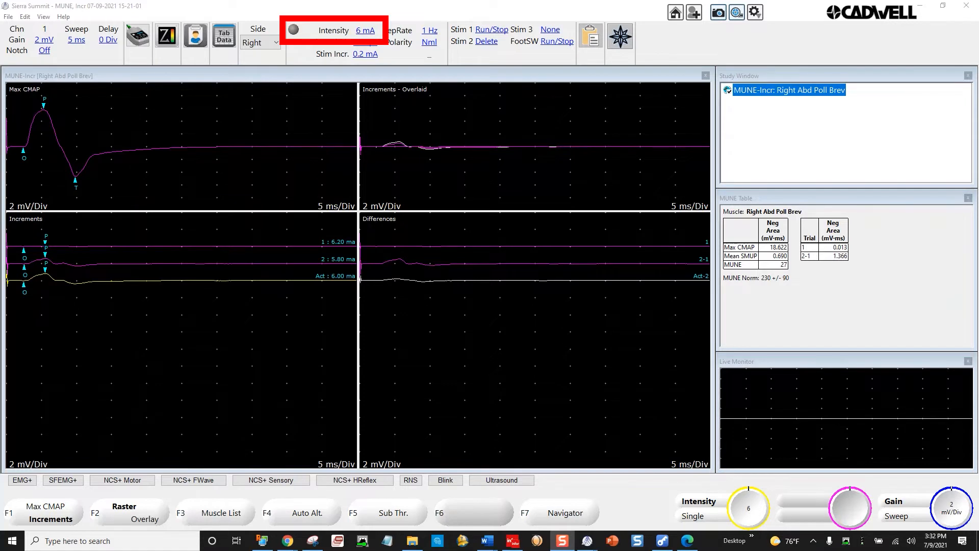
pyautogui.press('space')
pyautogui.press('Up')
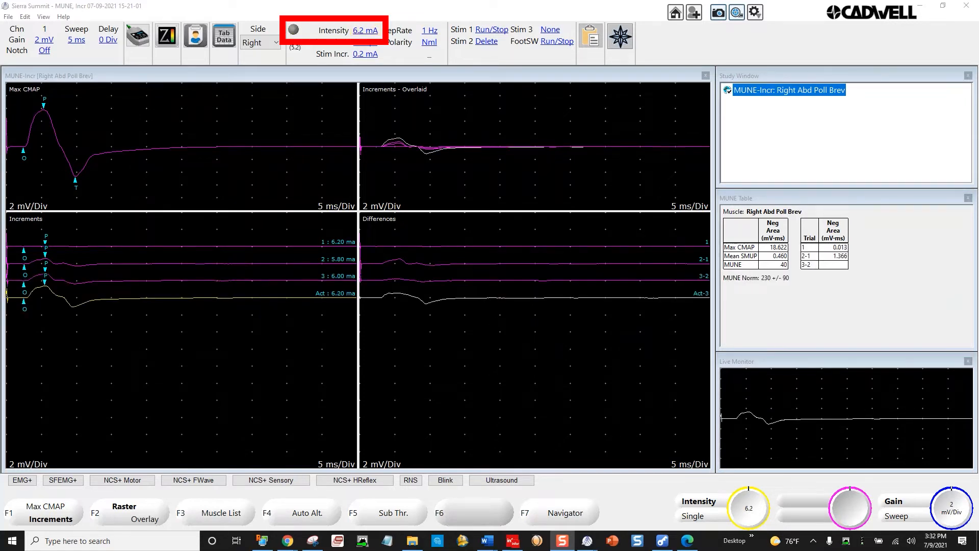
pyautogui.press('space')
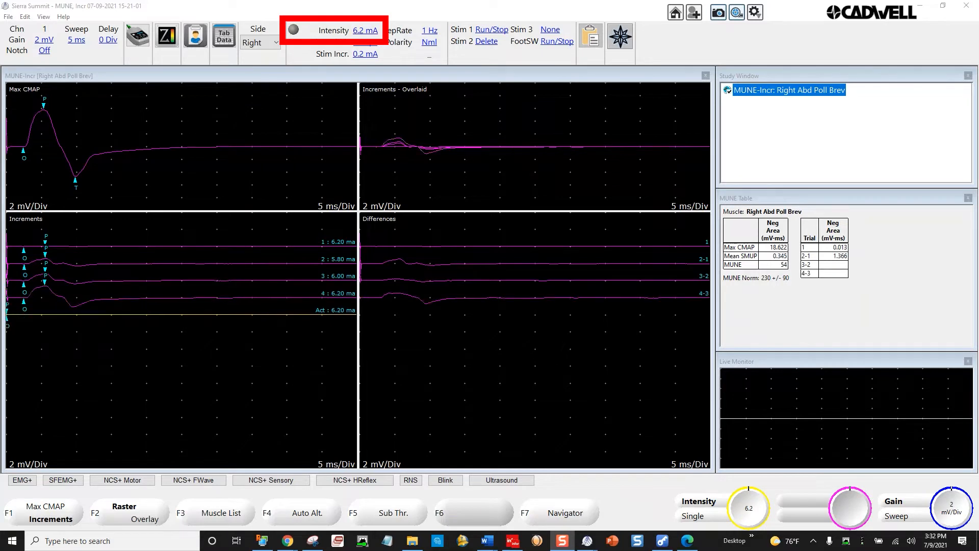
pyautogui.press('Up')
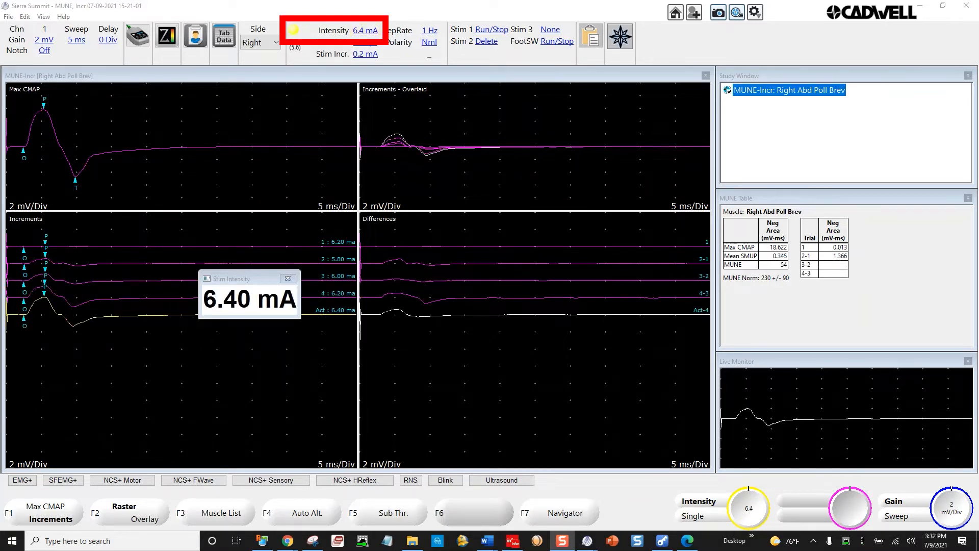
pyautogui.press('space')
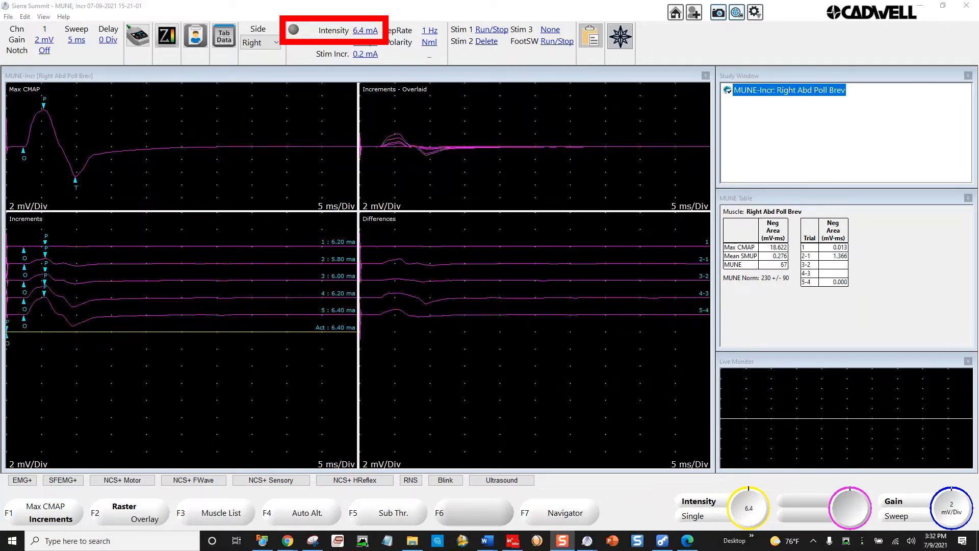
# Continue raising the intensity and store the sixth to eighth increments at 6.6, 6.8 and 7 mA
pyautogui.press('Up')
pyautogui.press('space')
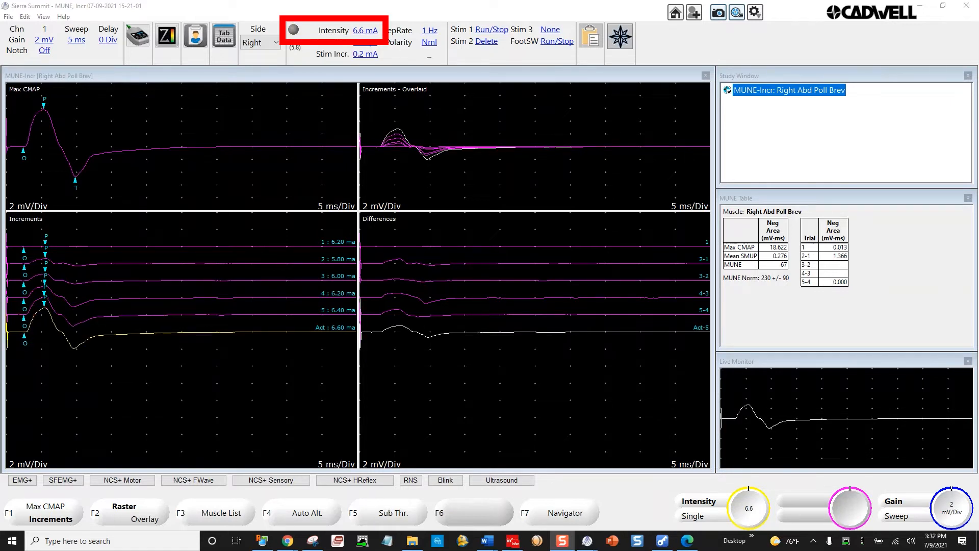
pyautogui.press('Return')
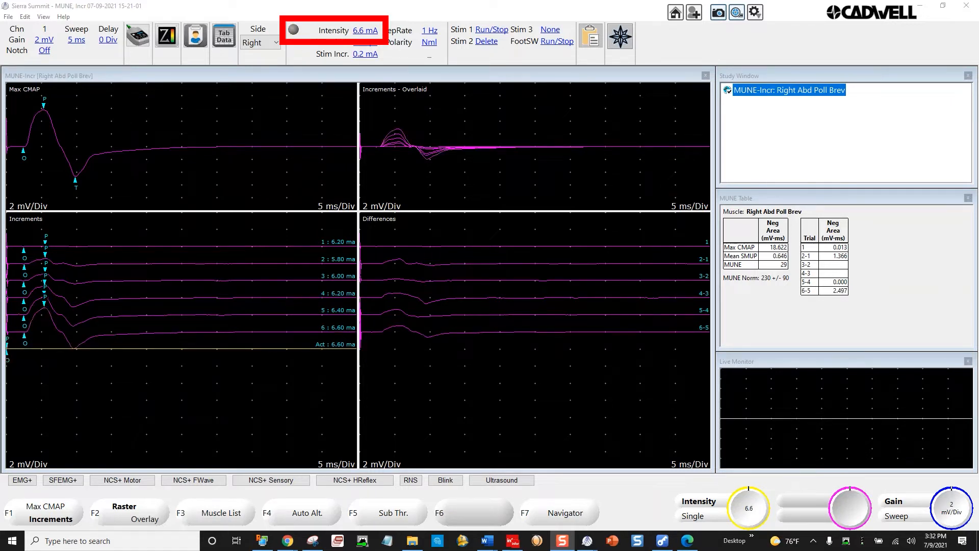
pyautogui.press('Up')
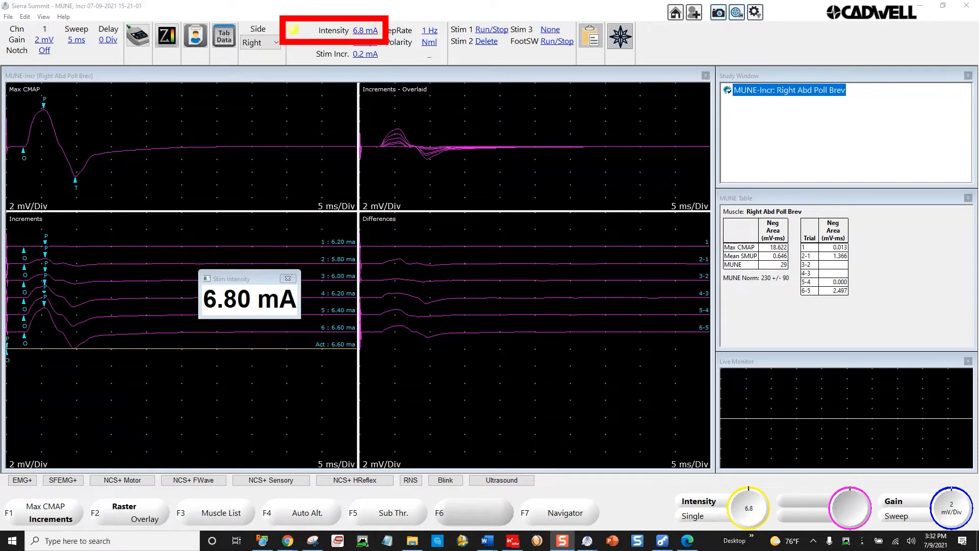
pyautogui.press('Return')
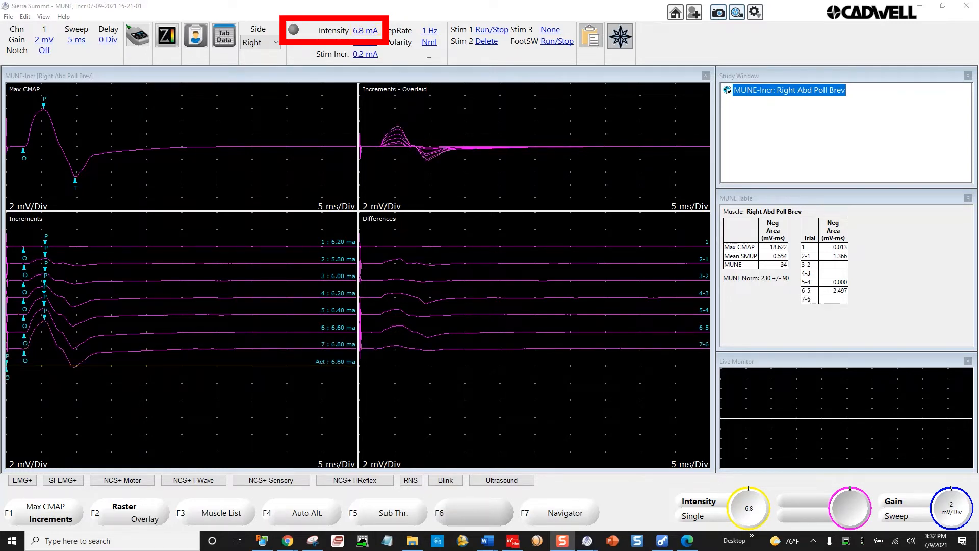
pyautogui.press('Up')
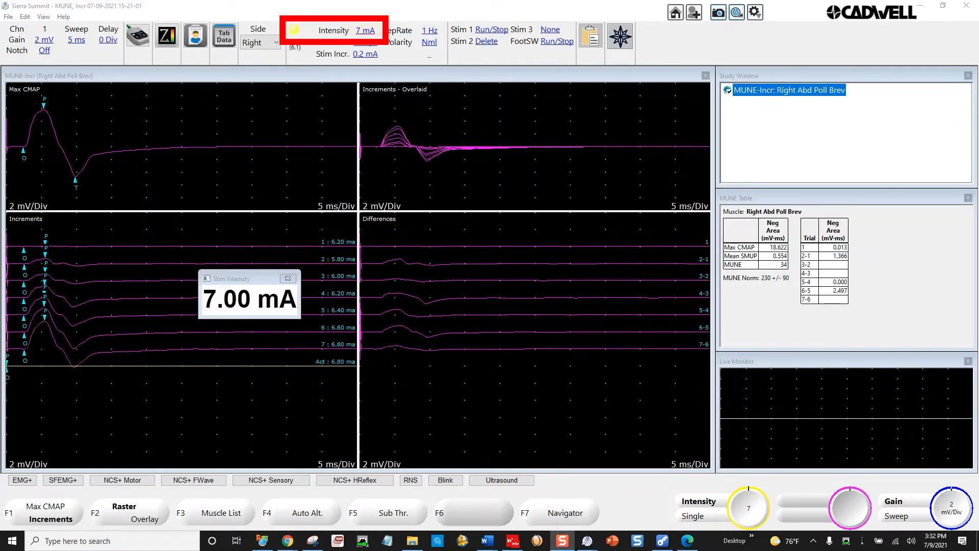
pyautogui.press('Return')
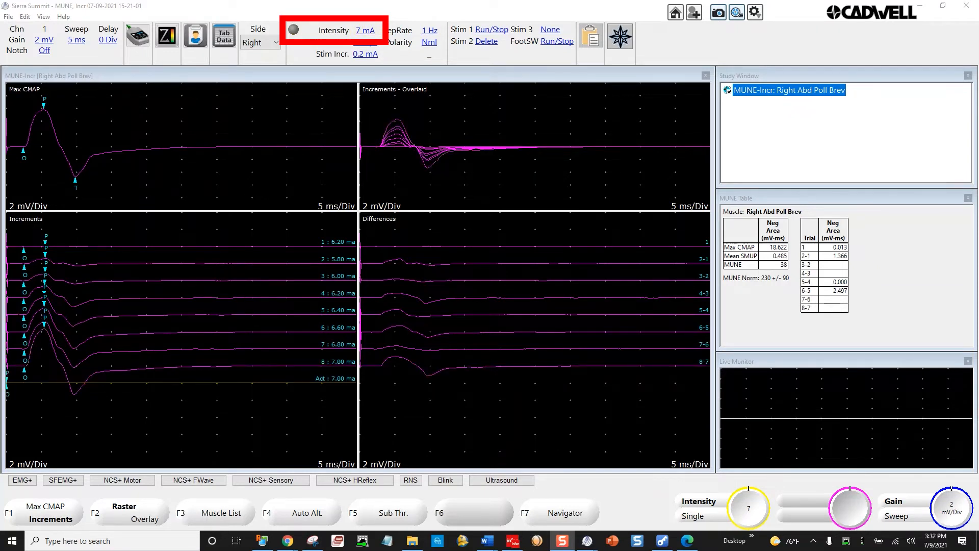
# Raise the intensity in 0.2 mA steps and store the ninth and tenth increments at 7.2 and 7.4 mA
pyautogui.press('Up')
pyautogui.press('Return')
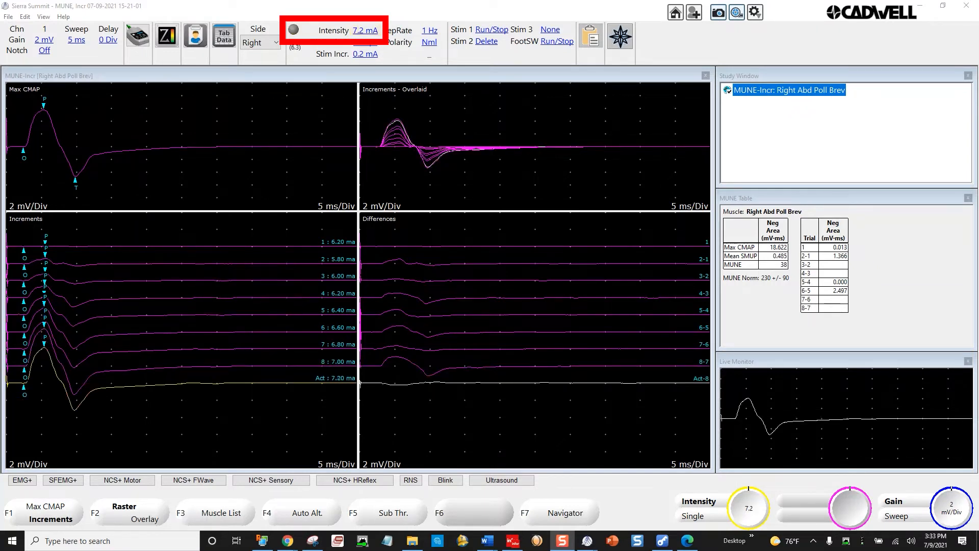
pyautogui.press('Up')
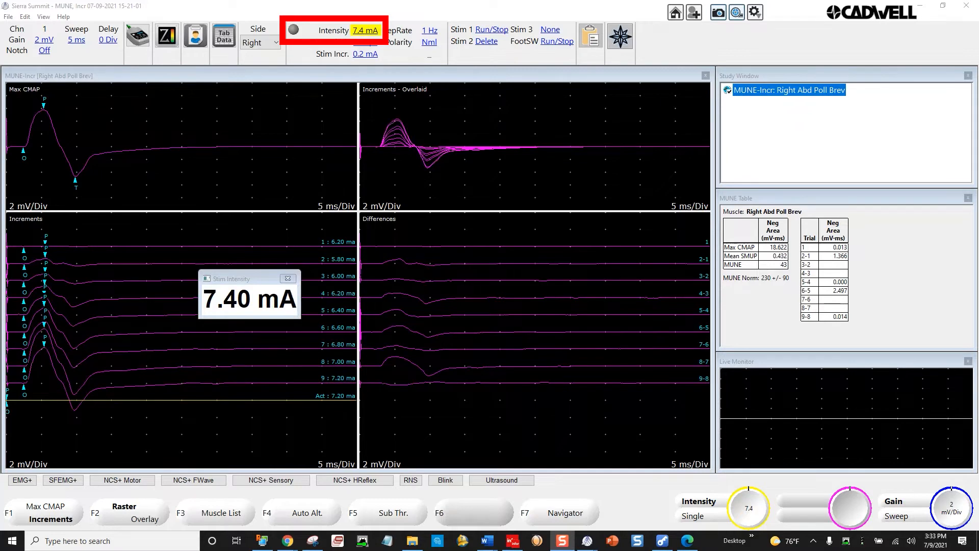
pyautogui.press('Return')
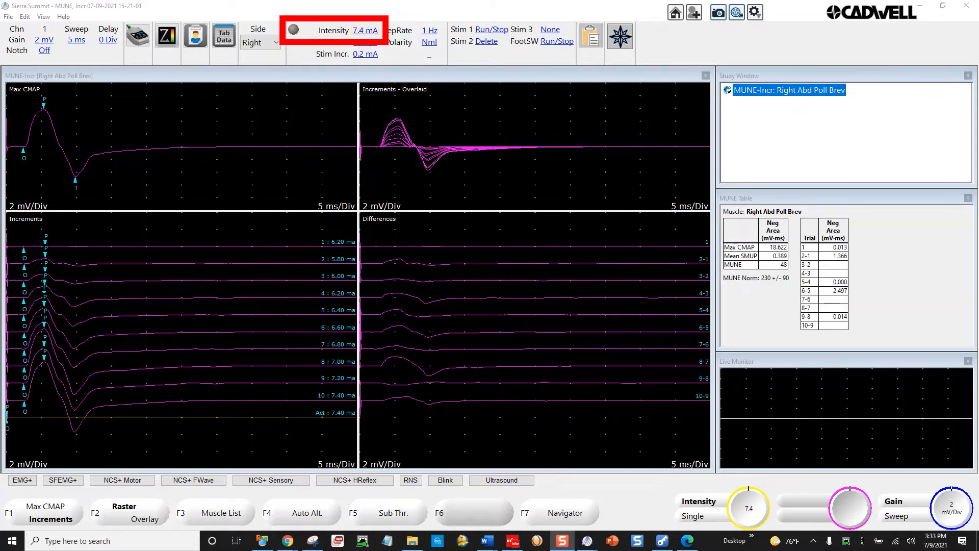
# Test stimulation at 7.6 mA, raise the intensity to 7.8 mA, and store the eleventh increment
pyautogui.press('Up')
pyautogui.press('Return')
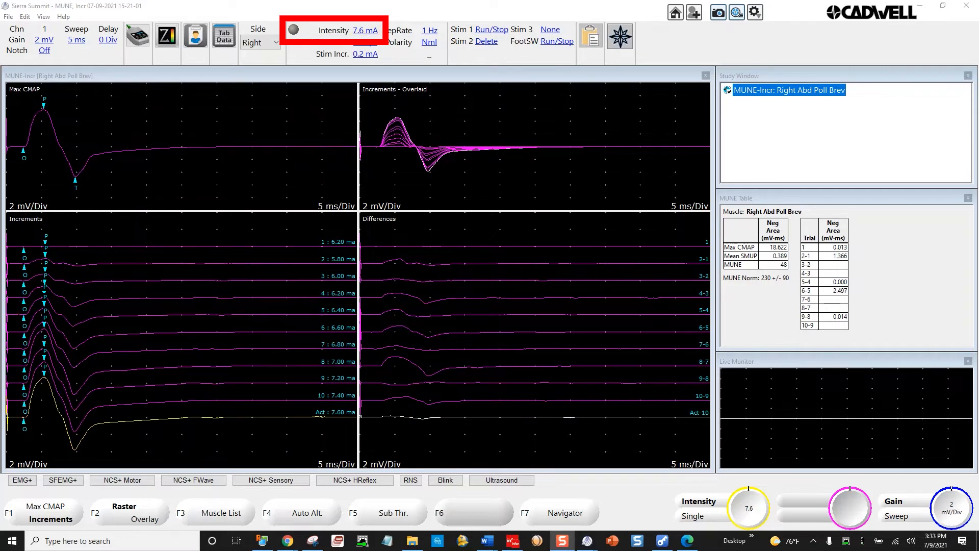
pyautogui.press('Up')
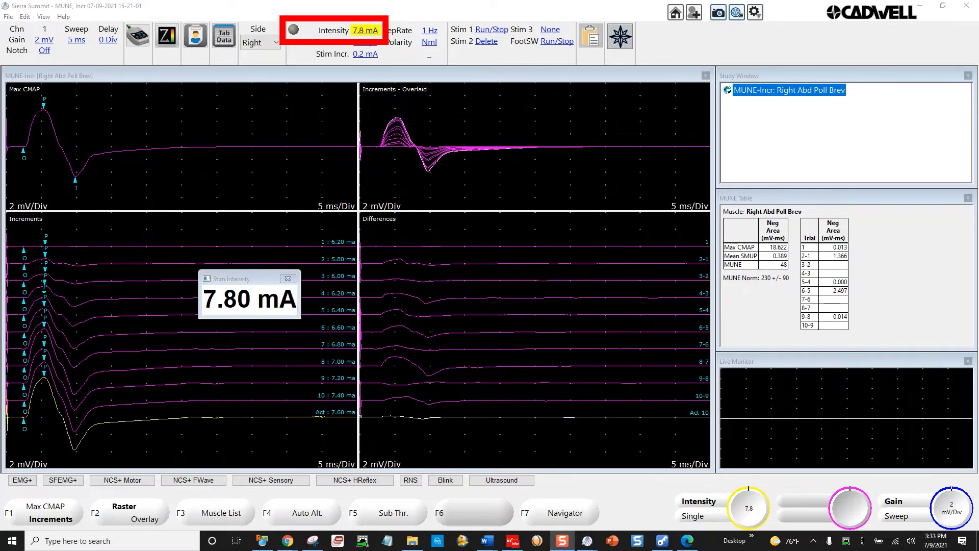
pyautogui.press('Return')
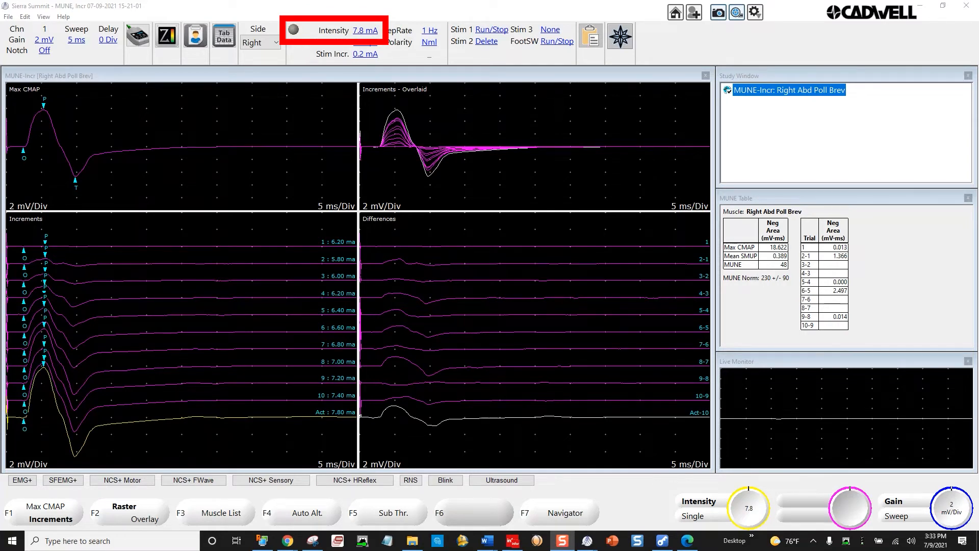
pyautogui.press('space')
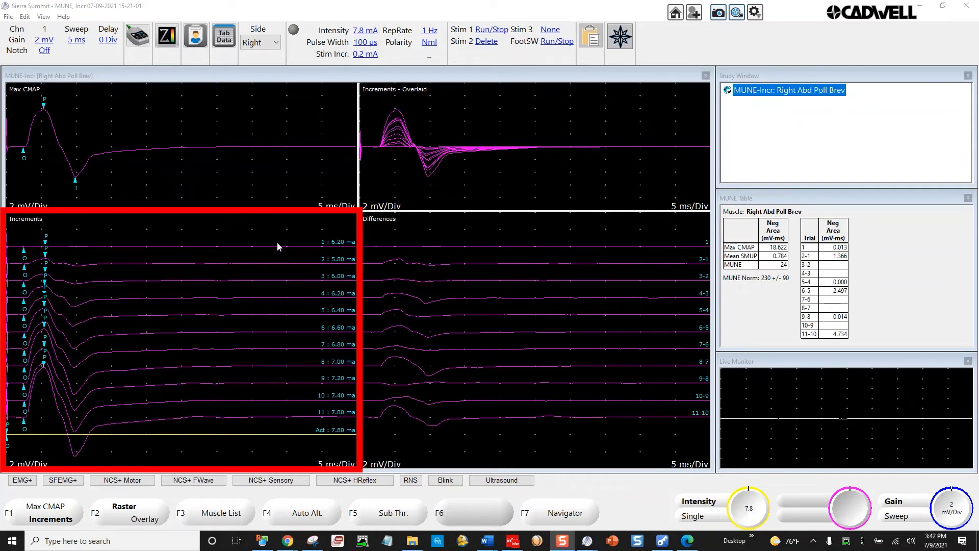
# Try the Increments traces at gains of 1 mV and 5 mV per division, and return the gain to 2 mV
pyautogui.press('Up')
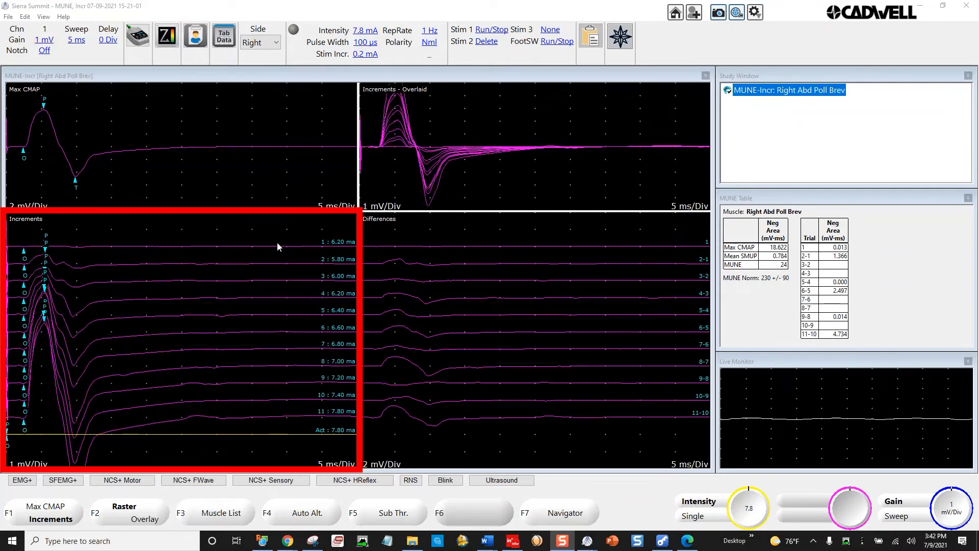
pyautogui.press('Down')
pyautogui.press('Up')
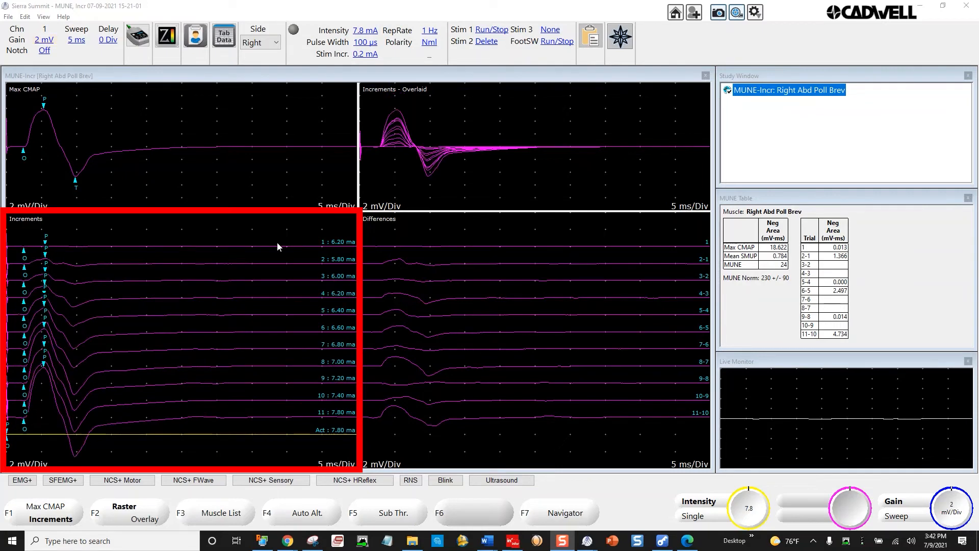
pyautogui.press('Down')
pyautogui.click(44, 40)
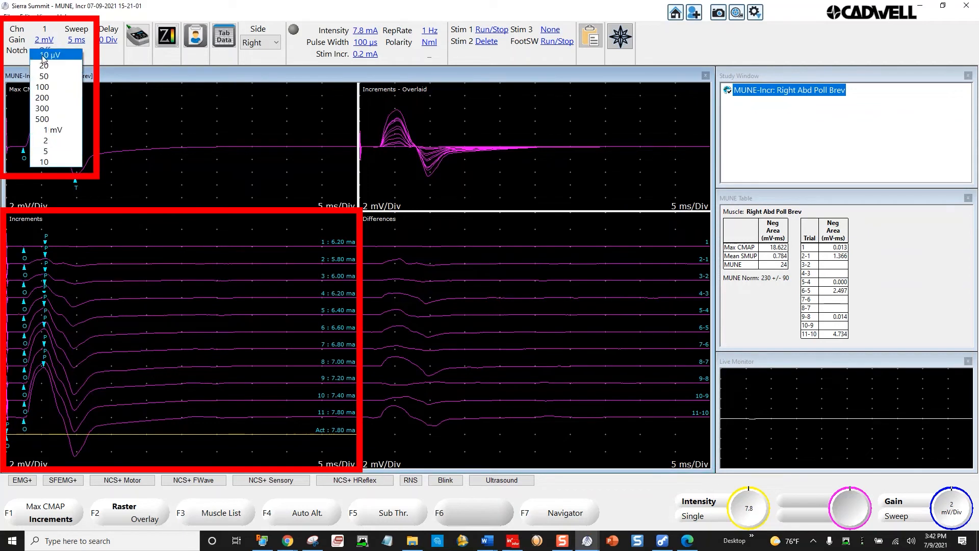
pyautogui.click(44, 148)
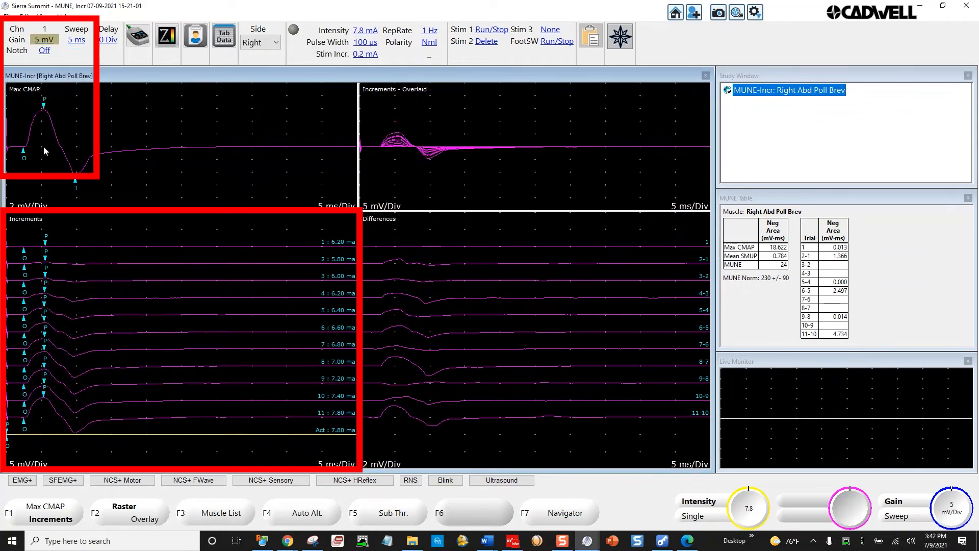
pyautogui.click(44, 40)
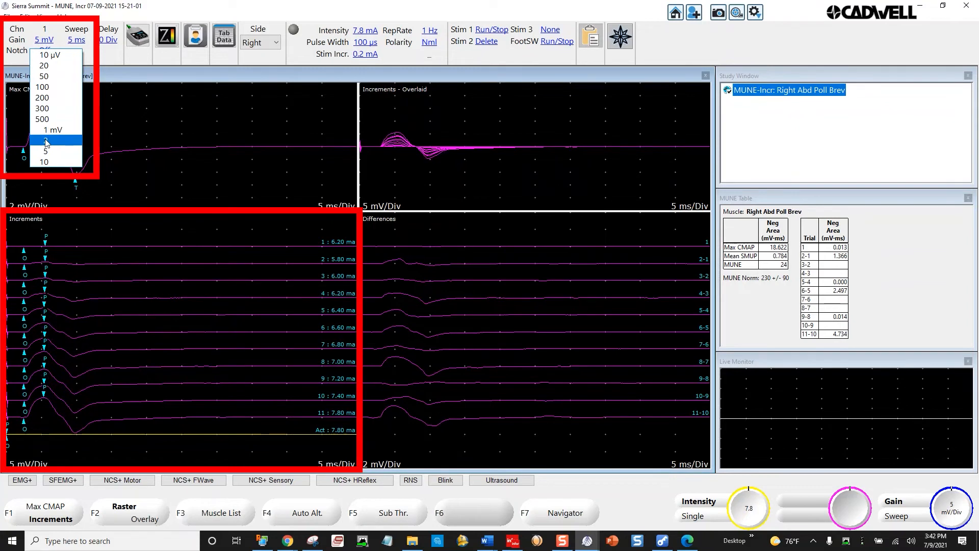
pyautogui.click(46, 141)
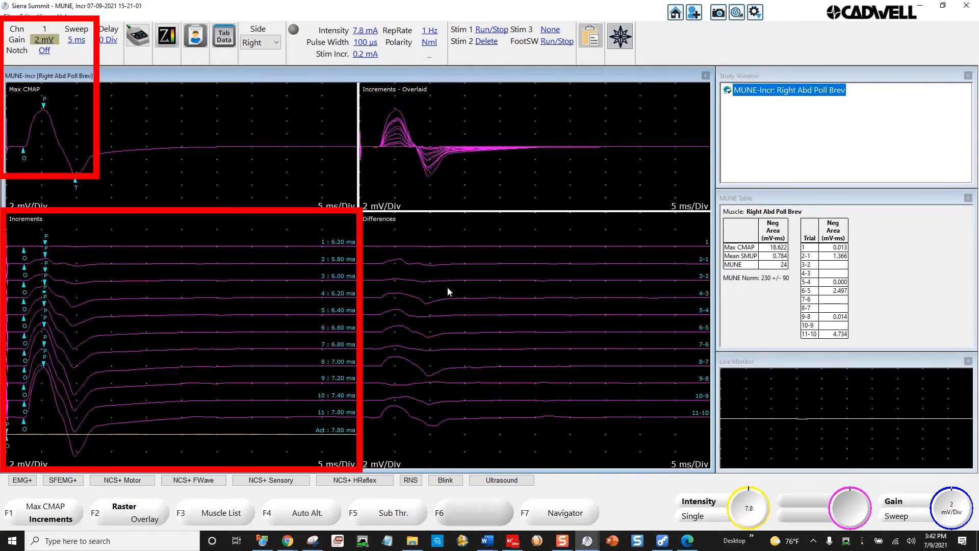
# Try a 500 µV/Div gain on the Differences traces, and set it back to 2k µV/Div
pyautogui.rightClick(462, 265)
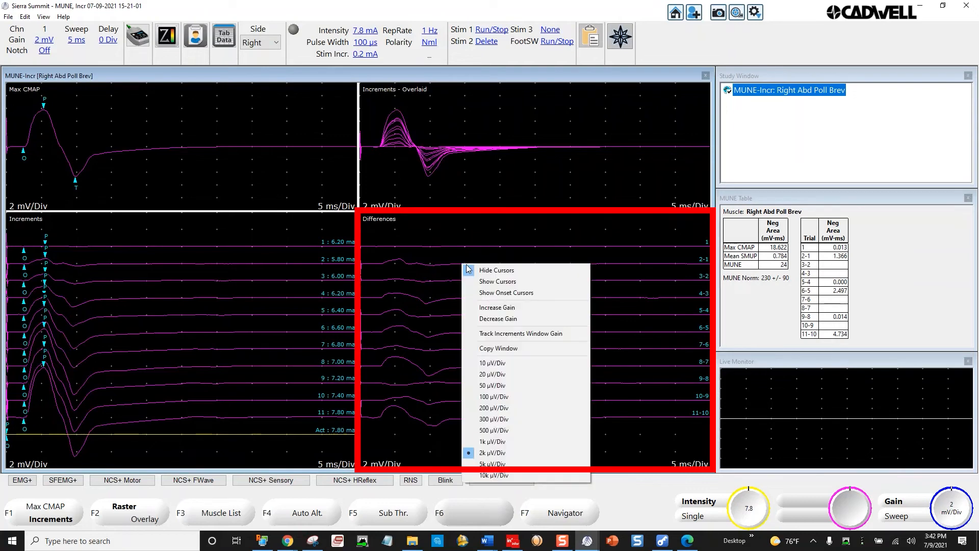
pyautogui.click(502, 429)
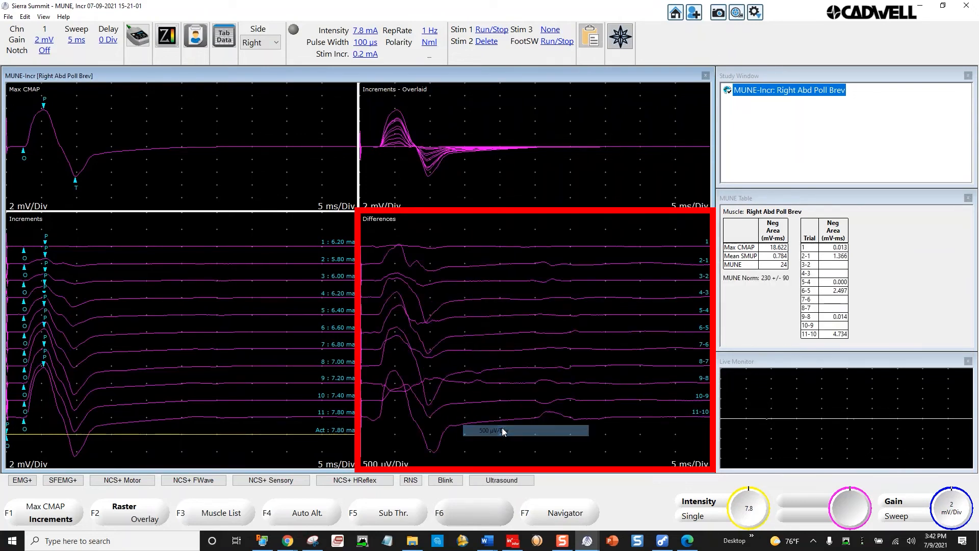
pyautogui.rightClick(482, 265)
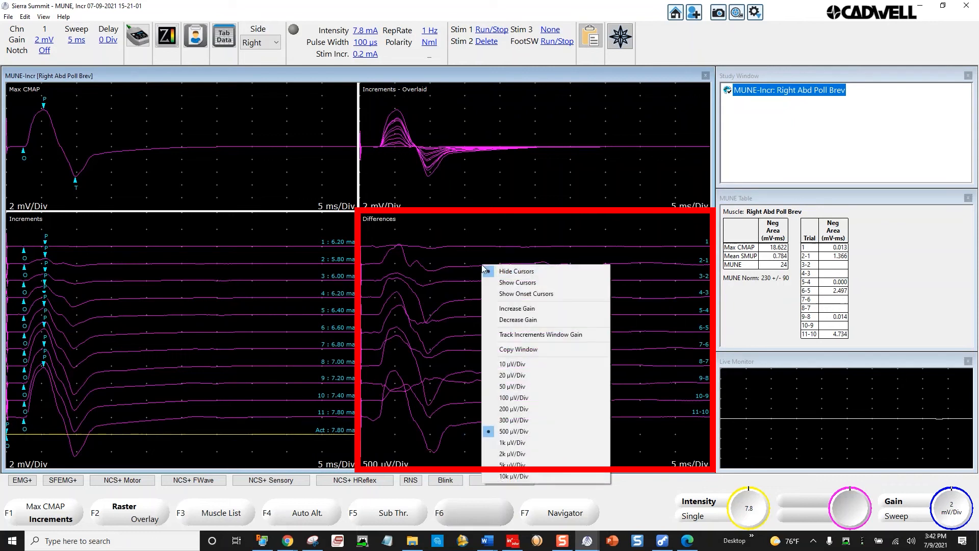
pyautogui.click(516, 454)
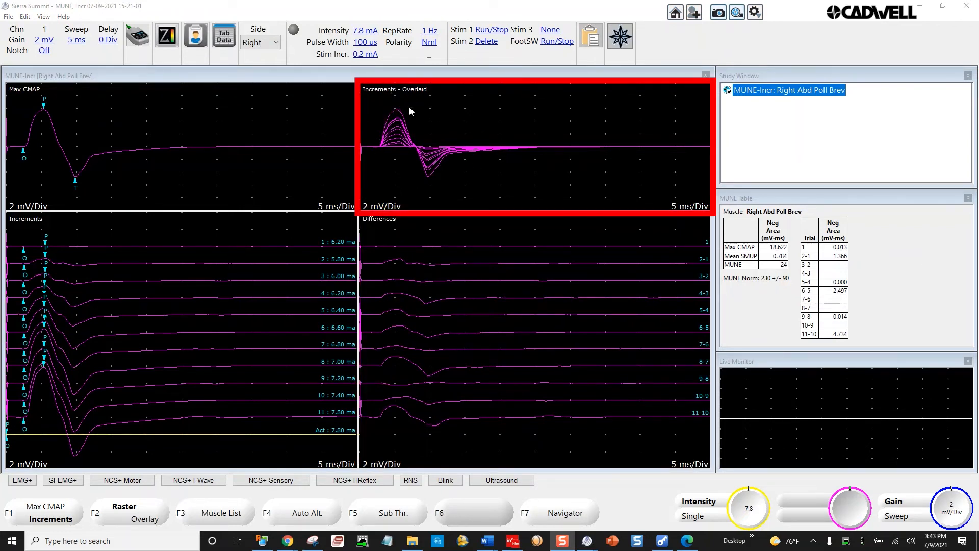
# Switch the overlaid plot to show Differences, and return it to Increments
pyautogui.rightClick(456, 152)
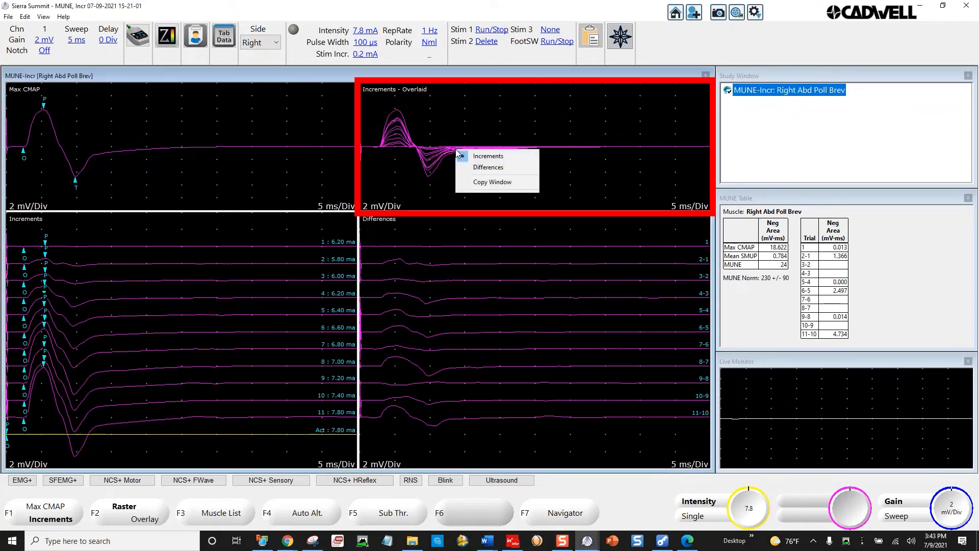
pyautogui.click(504, 167)
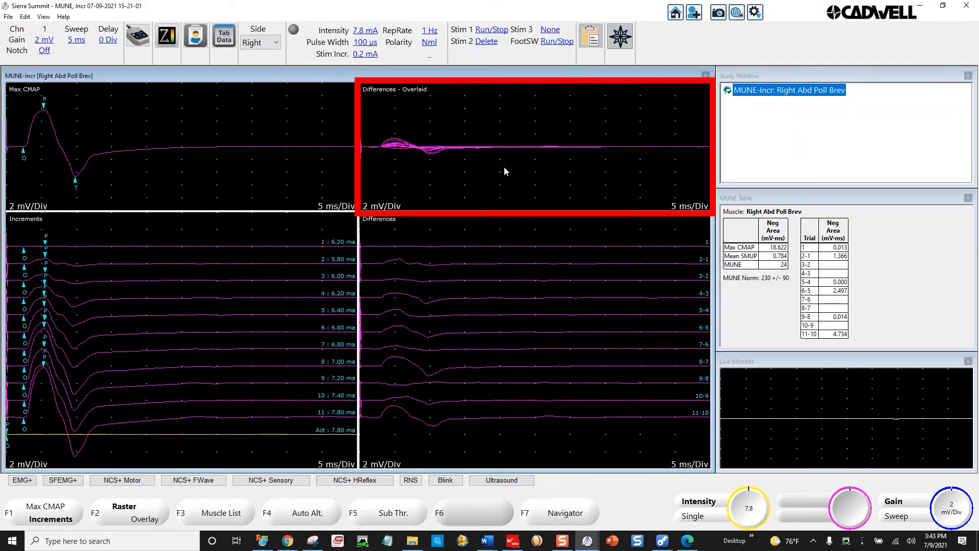
pyautogui.rightClick(504, 146)
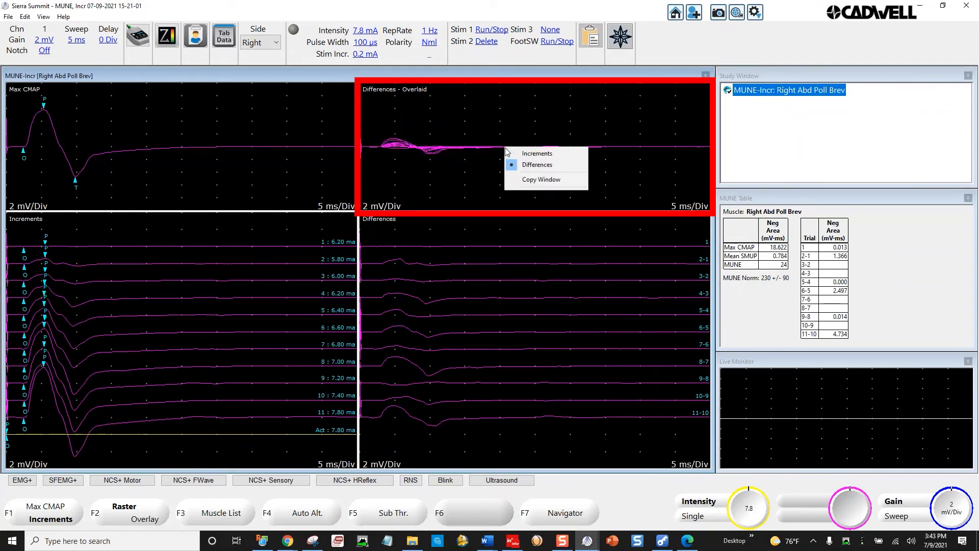
pyautogui.click(509, 152)
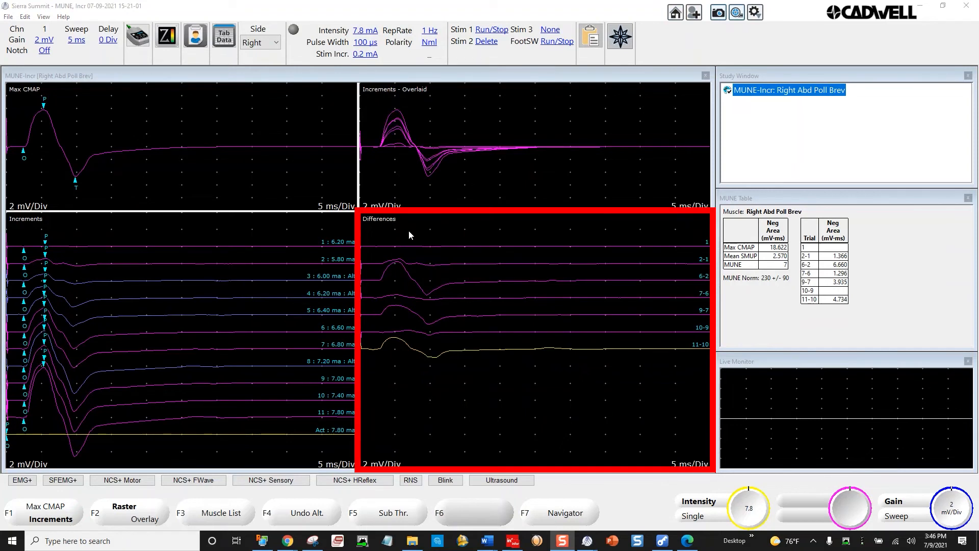
# Show the cursors on the Differences traces and move the first trace's onset, peak and trough cursors onto its waveform
pyautogui.rightClick(491, 252)
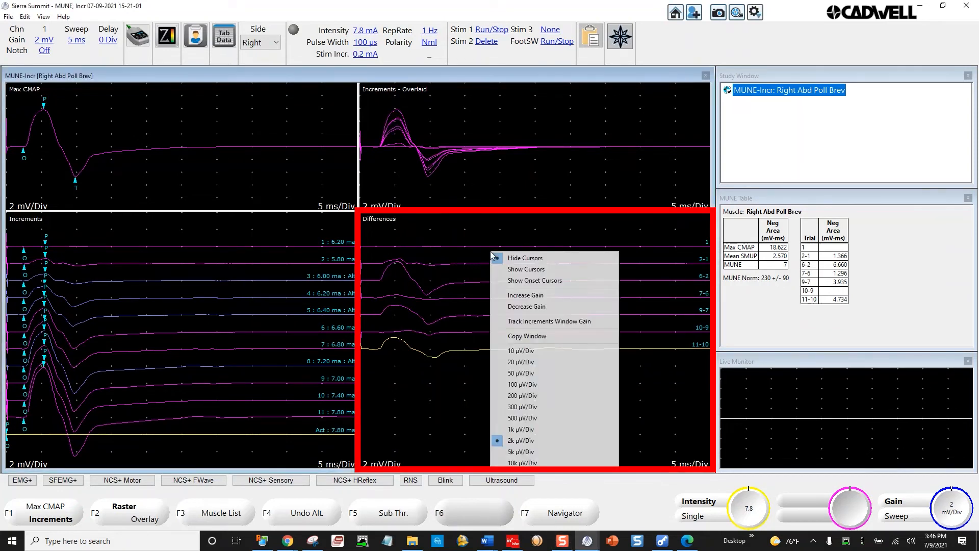
pyautogui.click(526, 270)
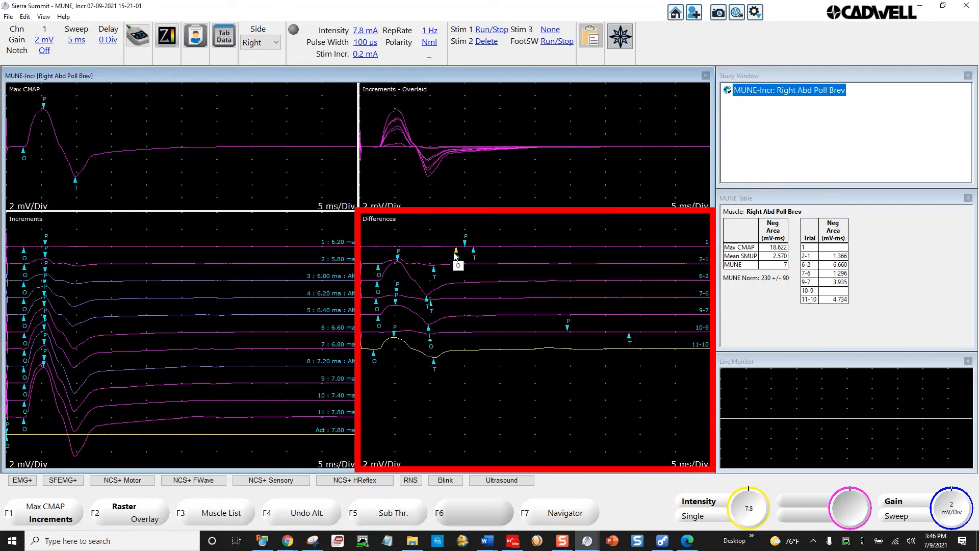
pyautogui.moveTo(457, 252); pyautogui.dragTo(378, 251)
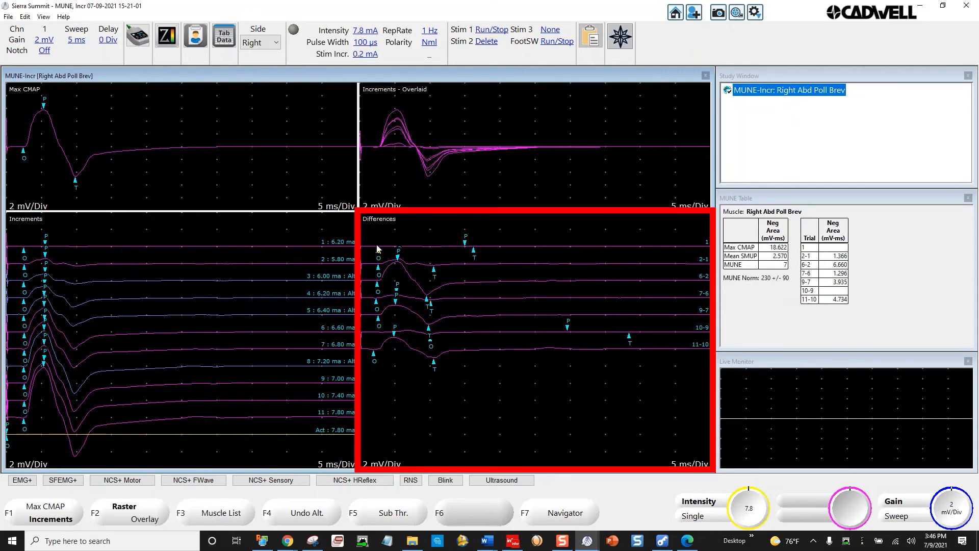
pyautogui.moveTo(466, 247); pyautogui.dragTo(398, 240)
pyautogui.moveTo(473, 250); pyautogui.dragTo(423, 251)
# Reposition the onset, peak and trough cursors of the 10-9 difference trace onto its waveform
pyautogui.moveTo(431, 340); pyautogui.dragTo(378, 327)
pyautogui.moveTo(566, 331)
pyautogui.mouseDown()
pyautogui.moveTo(402, 310)
pyautogui.moveTo(404, 329)
pyautogui.moveTo(410, 323)
pyautogui.mouseUp()
pyautogui.moveTo(628, 339); pyautogui.dragTo(429, 349)
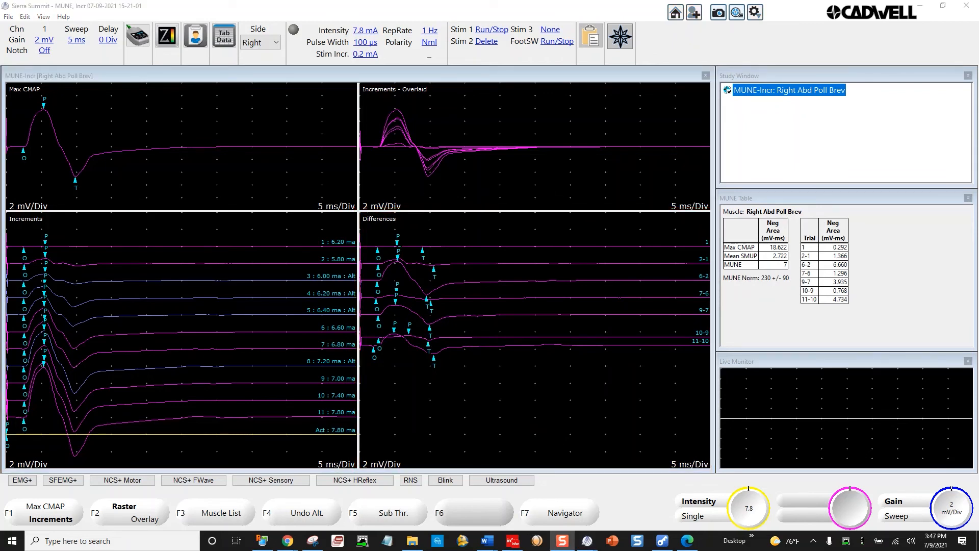
# Undo the automatic alternation marking and apply automatic alternation to the increments again
pyautogui.click(309, 521)
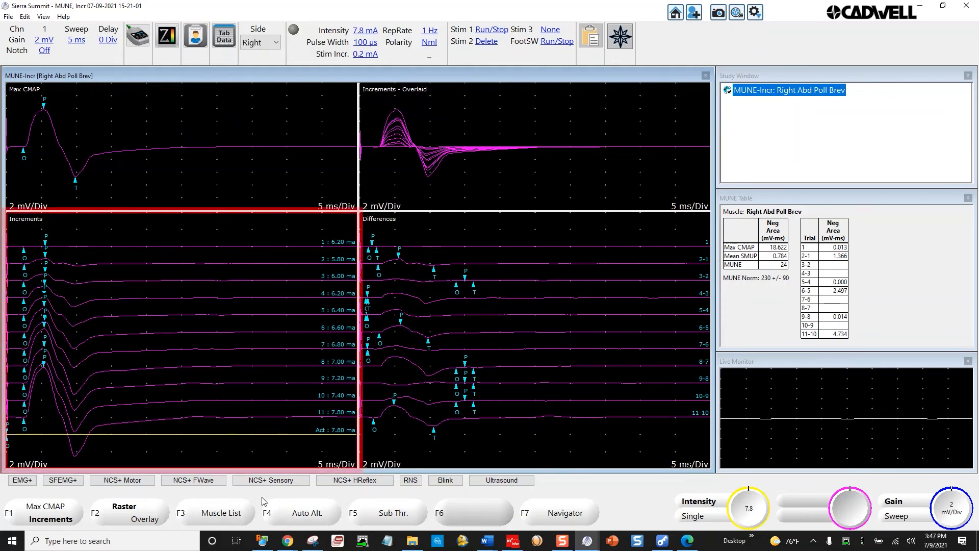
pyautogui.click(311, 513)
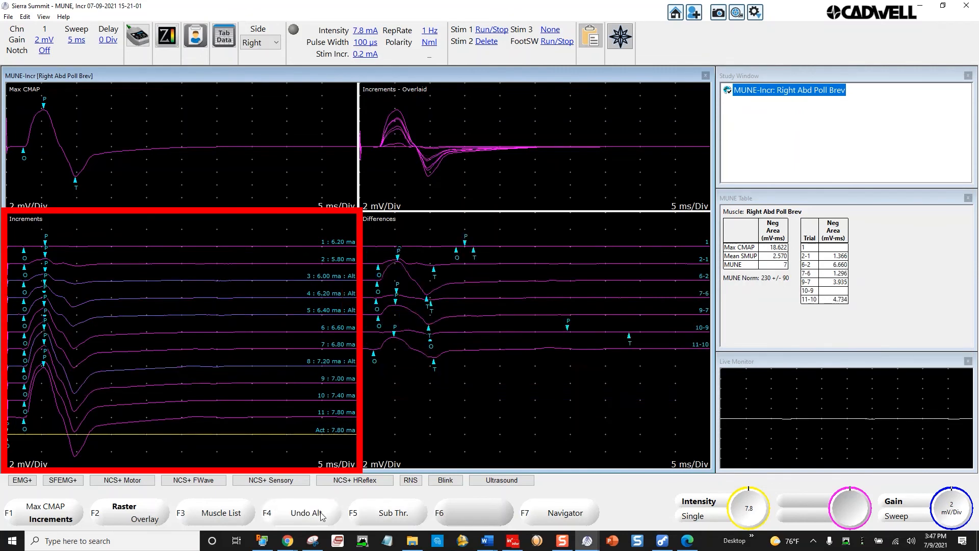
# Delete the eighth increment trace, stored at 7.20 mA and marked as alternation
pyautogui.click(230, 367)
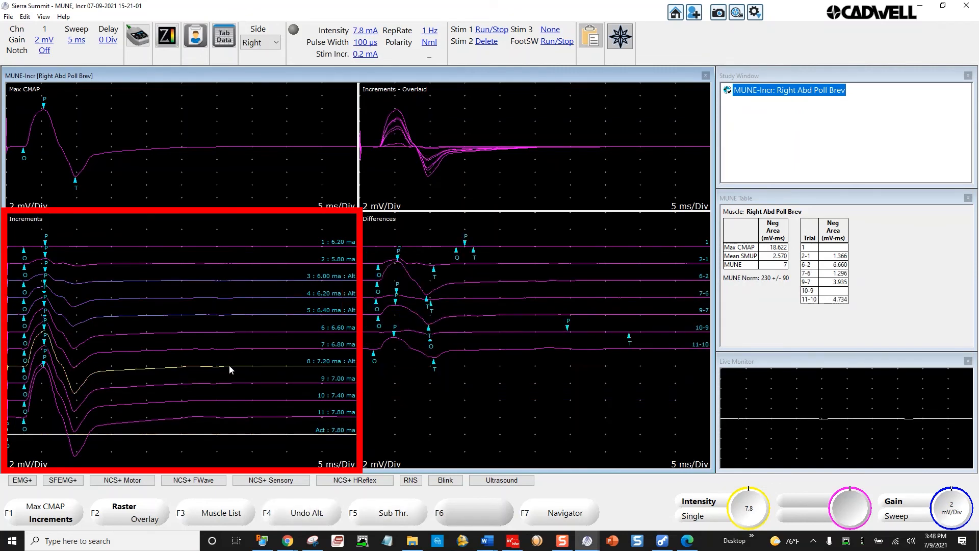
pyautogui.rightClick(230, 367)
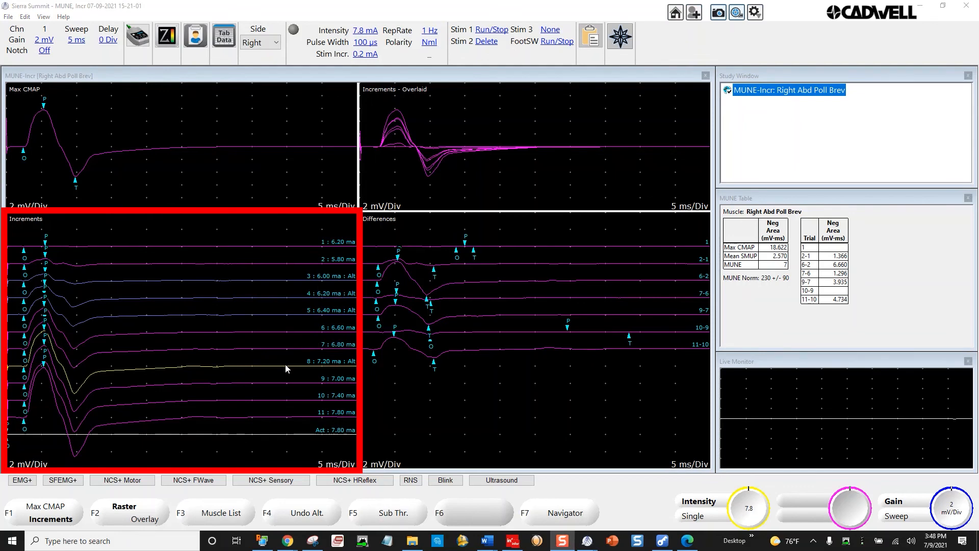
pyautogui.rightClick(286, 366)
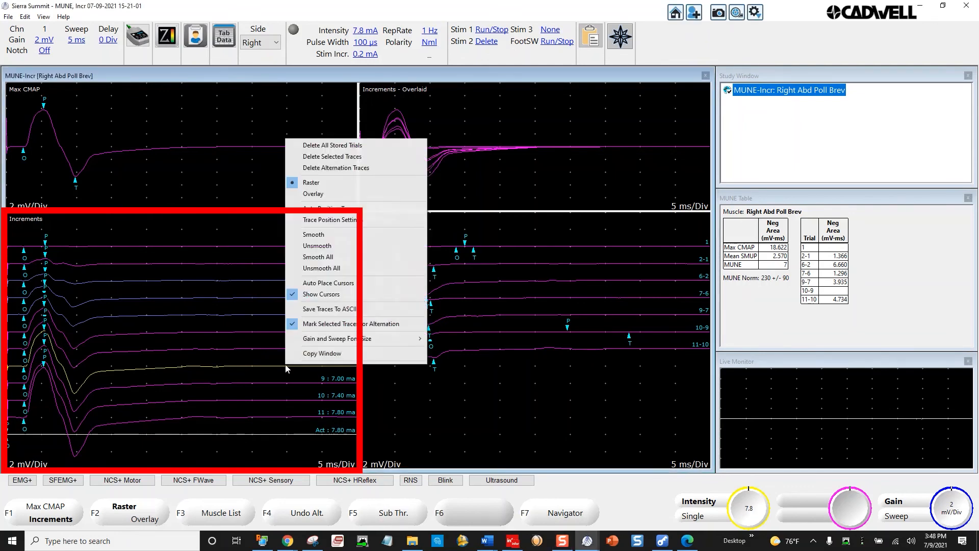
pyautogui.click(323, 158)
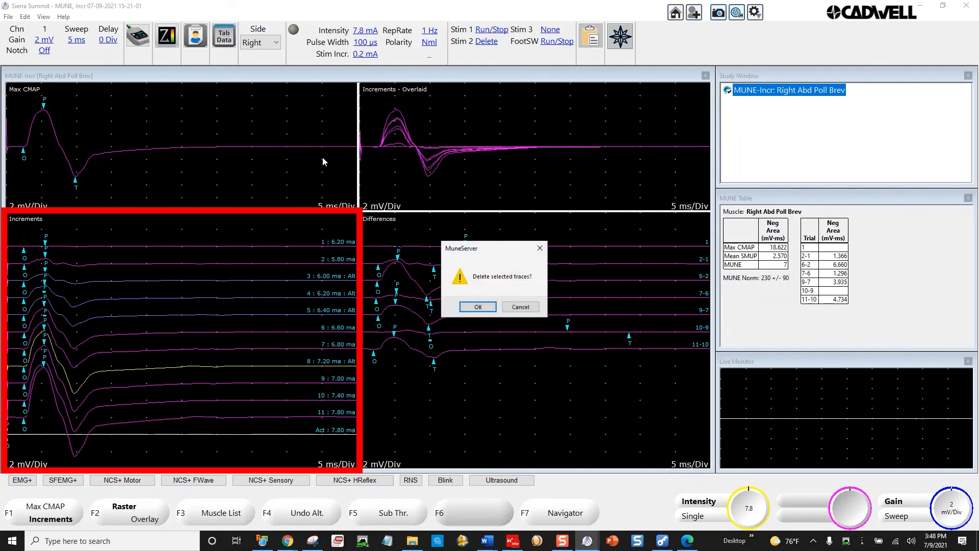
pyautogui.click(485, 306)
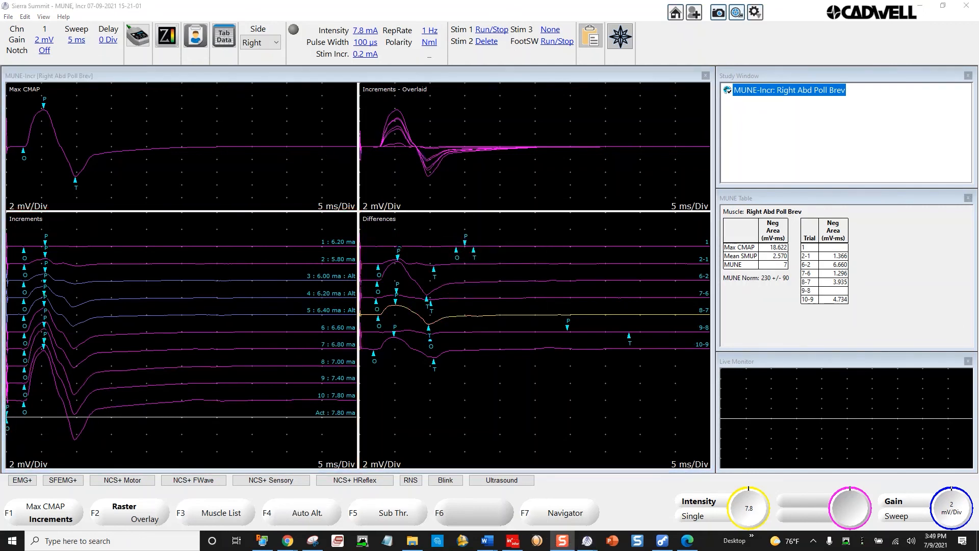
# Hide the cursors on the Differences traces
pyautogui.click(456, 297)
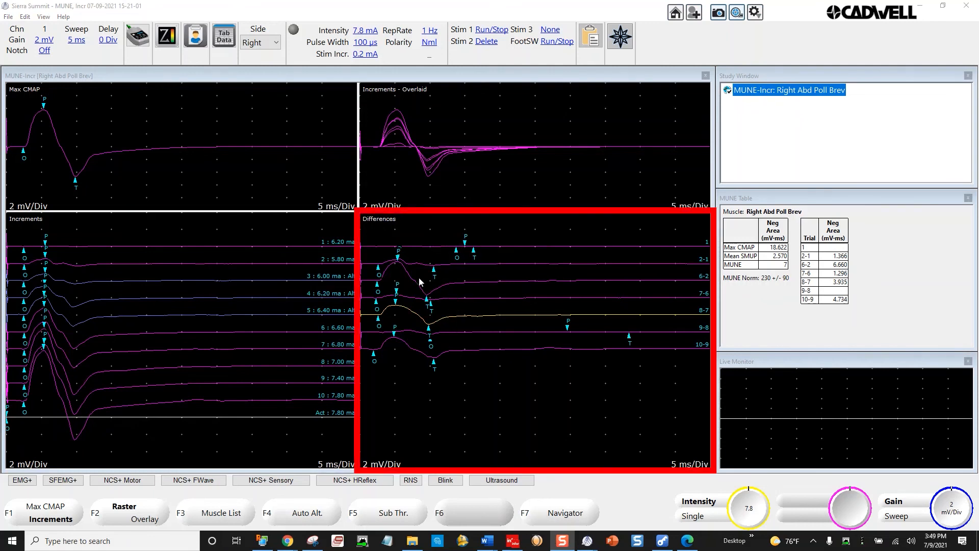
pyautogui.rightClick(503, 275)
pyautogui.click(524, 275)
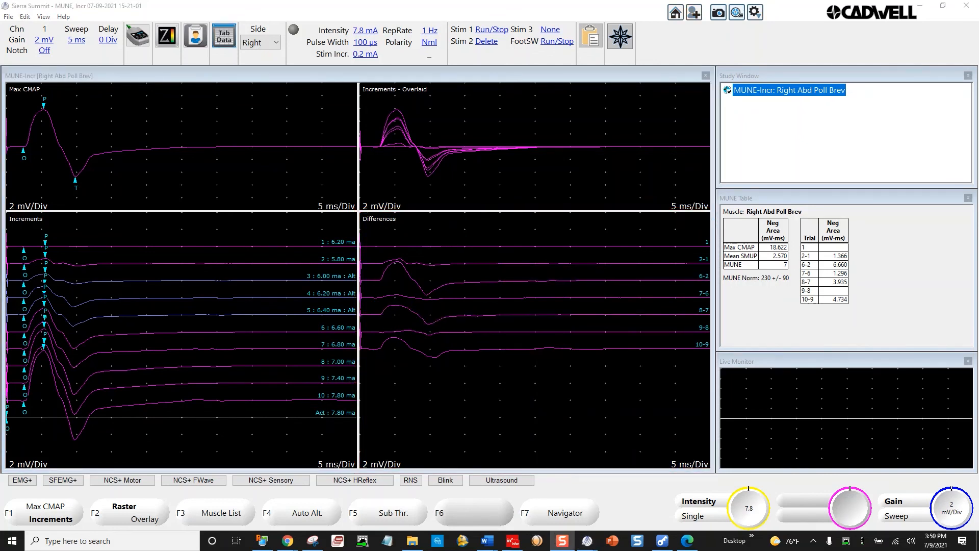
# Review the MUNE test's traces and summary table in Tab Data, and return to the test
pyautogui.click(225, 40)
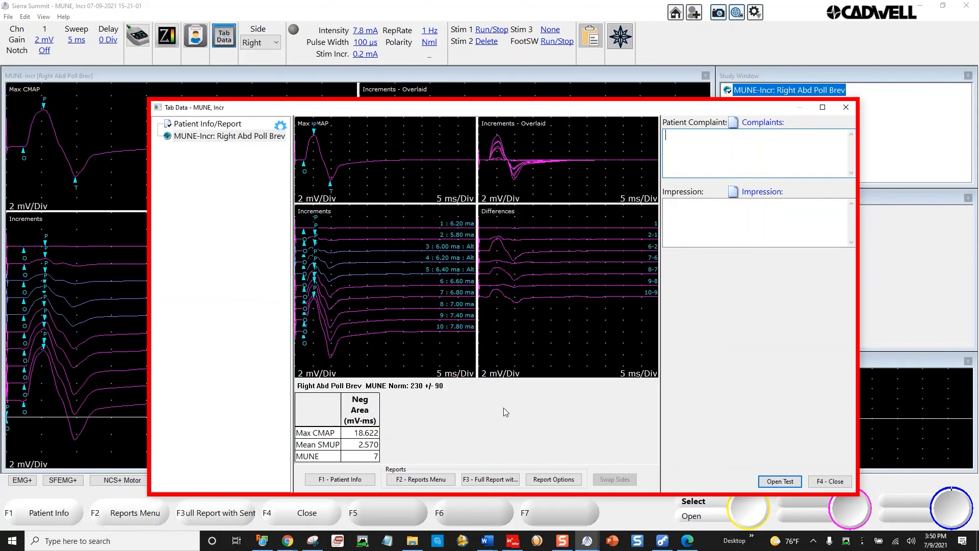
pyautogui.click(830, 482)
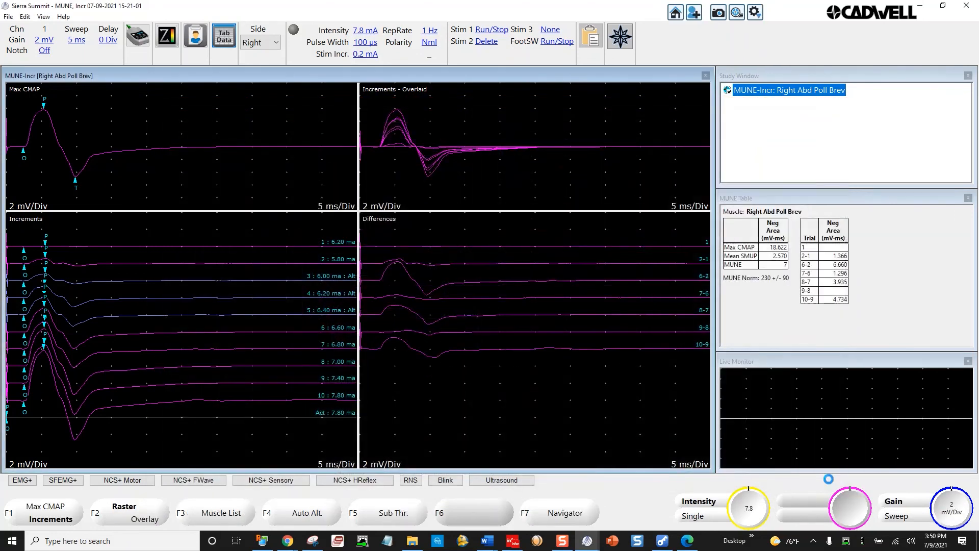